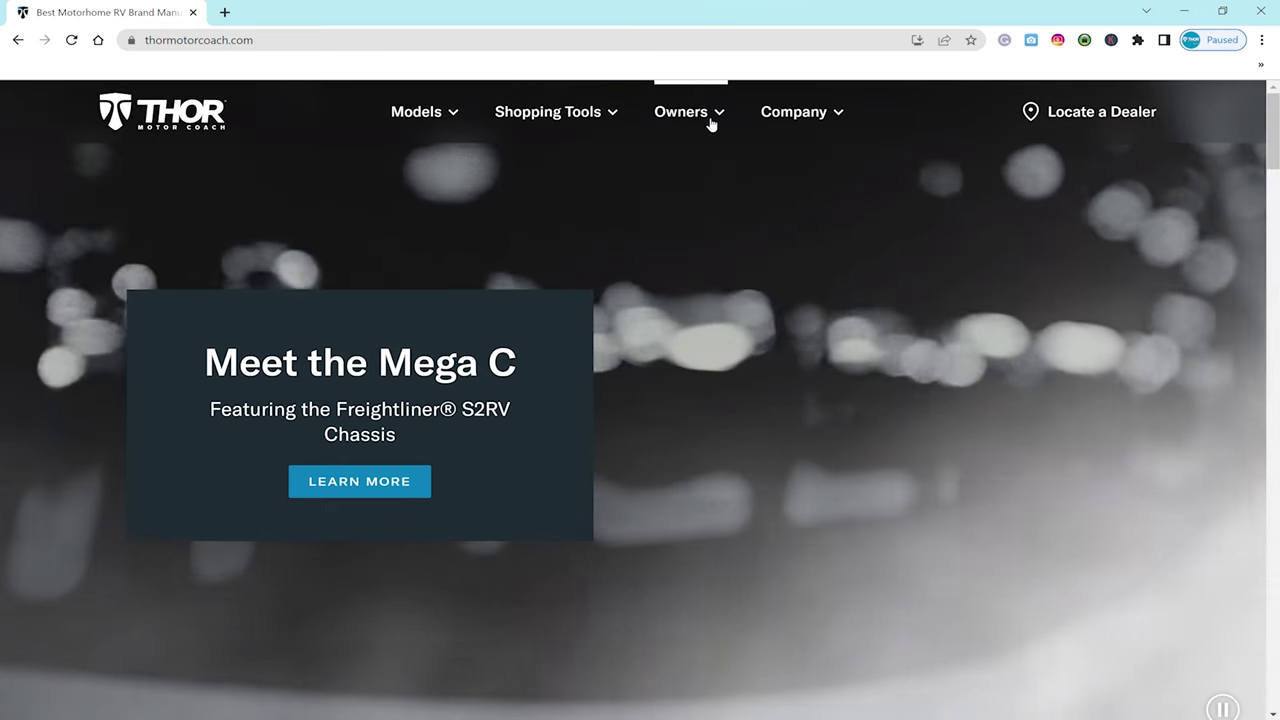
- Go from the Owners menu through Owners Resource to the REGISTER sign-in page
{"action": "left_click", "coordinate": [711, 123]}
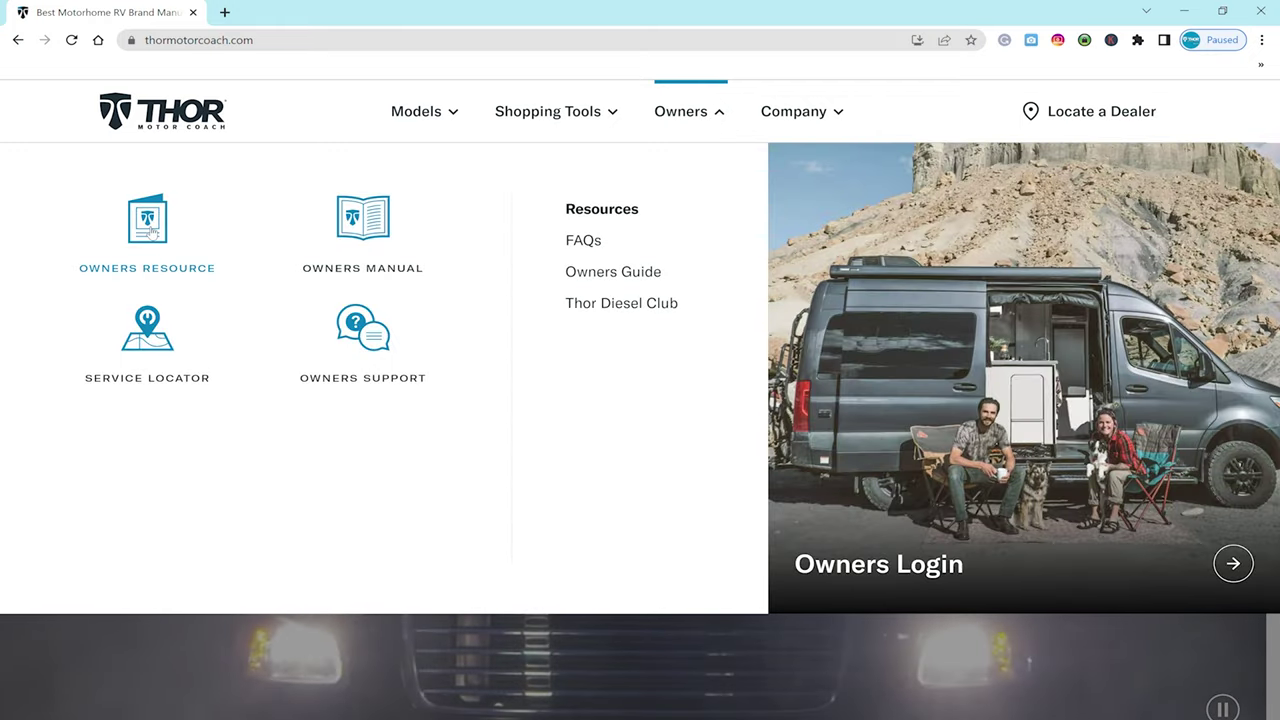
{"action": "left_click", "coordinate": [148, 230]}
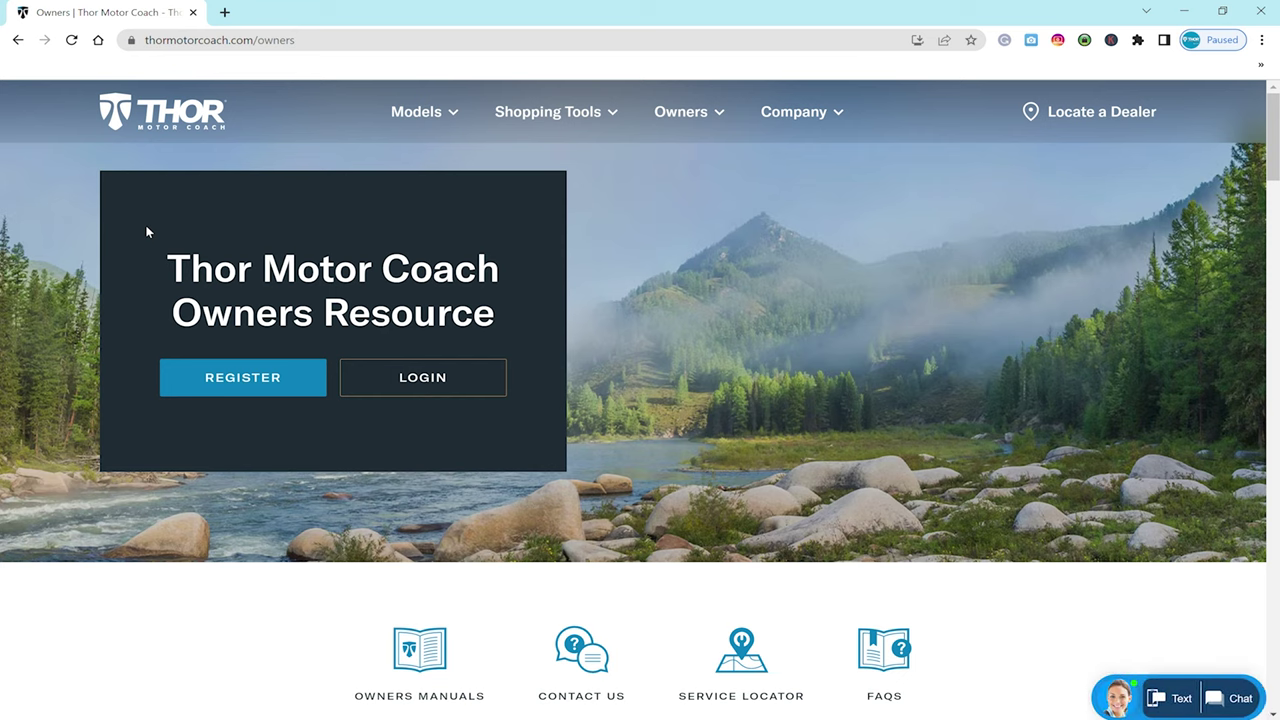
{"action": "left_click", "coordinate": [221, 381]}
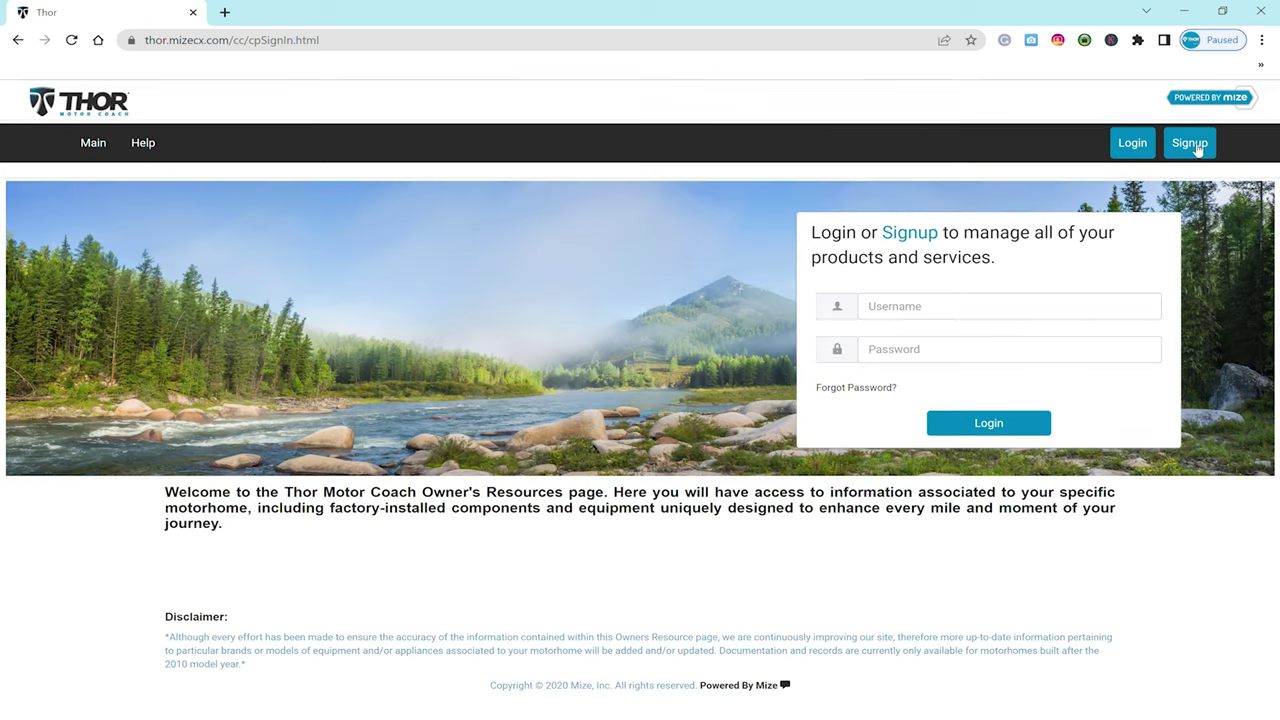
- On the Signup form, enter the account email and the owner's first and last name
{"action": "left_click", "coordinate": [1190, 145]}
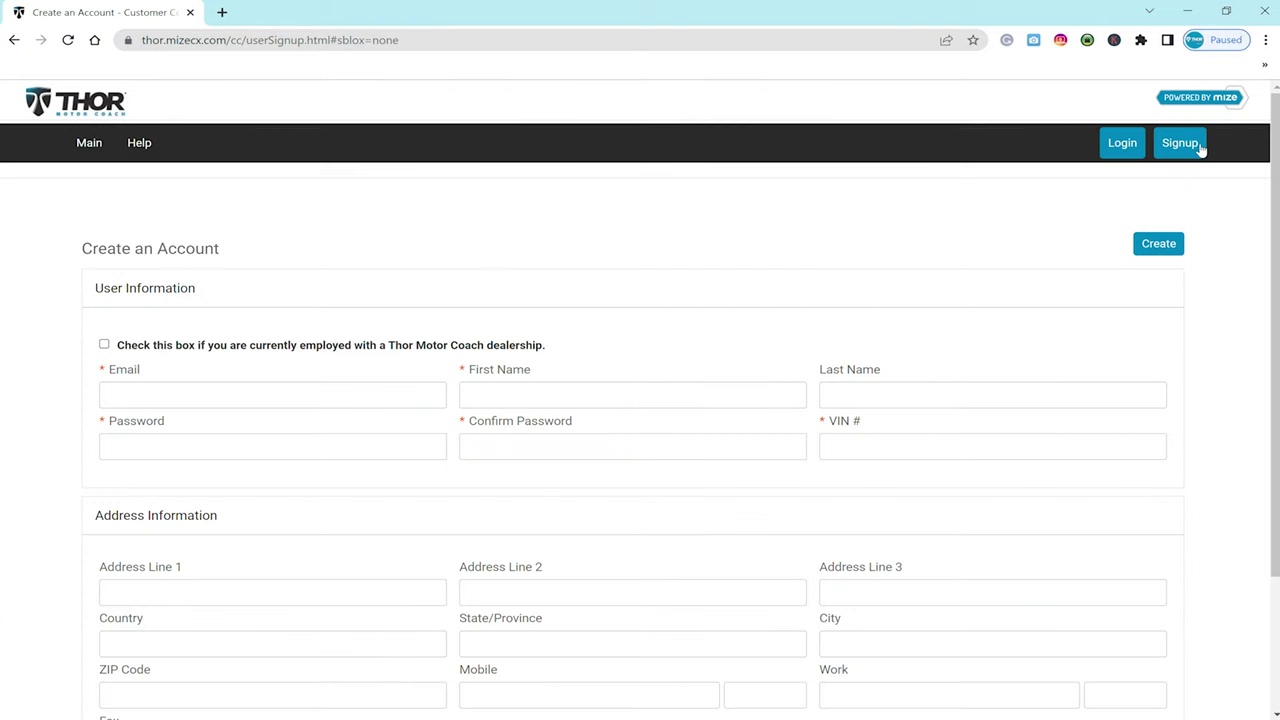
{"action": "left_click", "coordinate": [186, 396]}
{"action": "type", "text": "ThorMotorCoachVideo"}
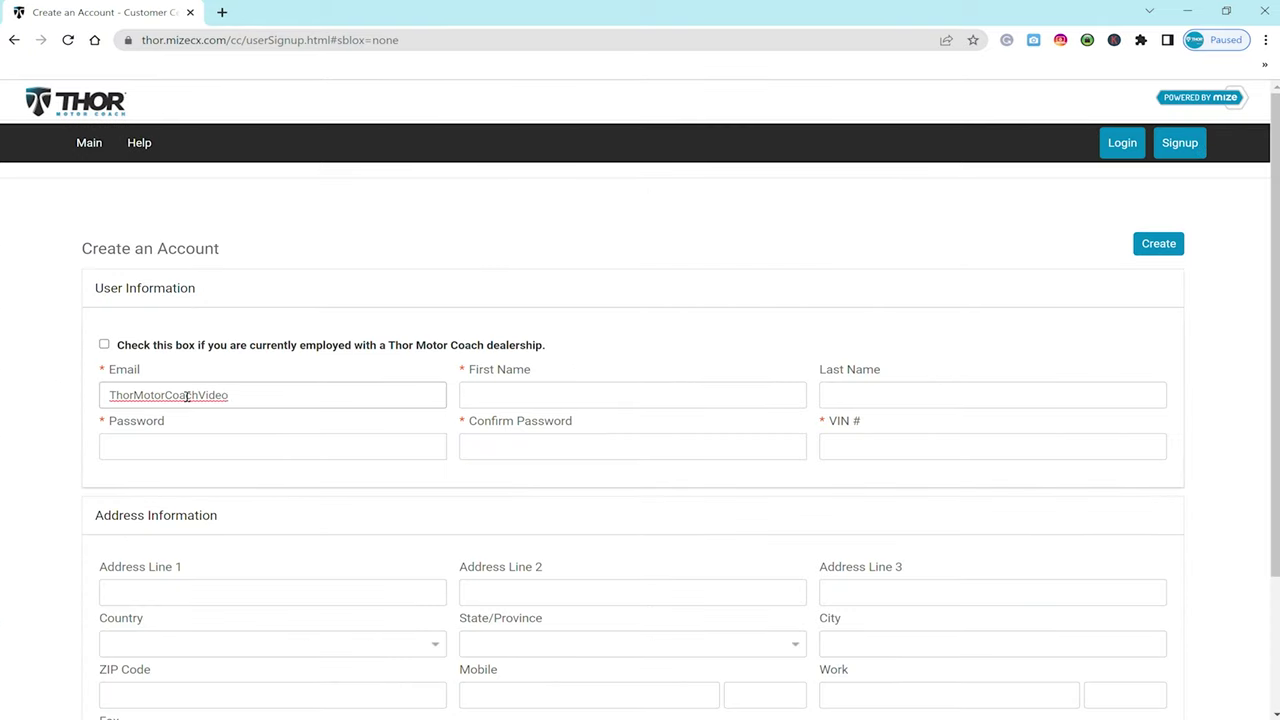
{"action": "key", "text": "Down"}
{"action": "key", "text": "Return"}
{"action": "left_click", "coordinate": [597, 400]}
{"action": "type", "text": "Thor"}
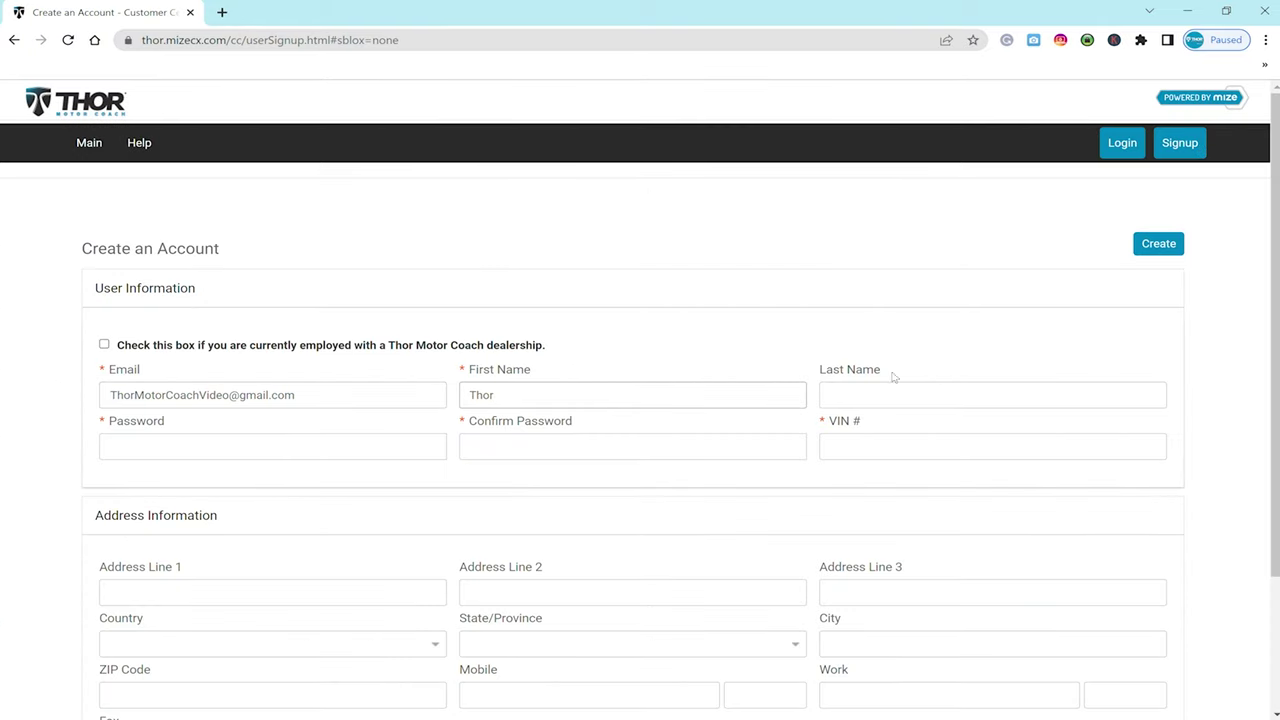
{"action": "left_click", "coordinate": [888, 398]}
{"action": "type", "text": "Video"}
- Enter and confirm the password, add the motorhome's VIN, and pick the suggested 701 address
{"action": "left_click", "coordinate": [160, 449]}
{"action": "type", "text": "******"}
{"action": "left_click", "coordinate": [551, 450]}
{"action": "type", "text": "********"}
{"action": "left_click", "coordinate": [861, 446]}
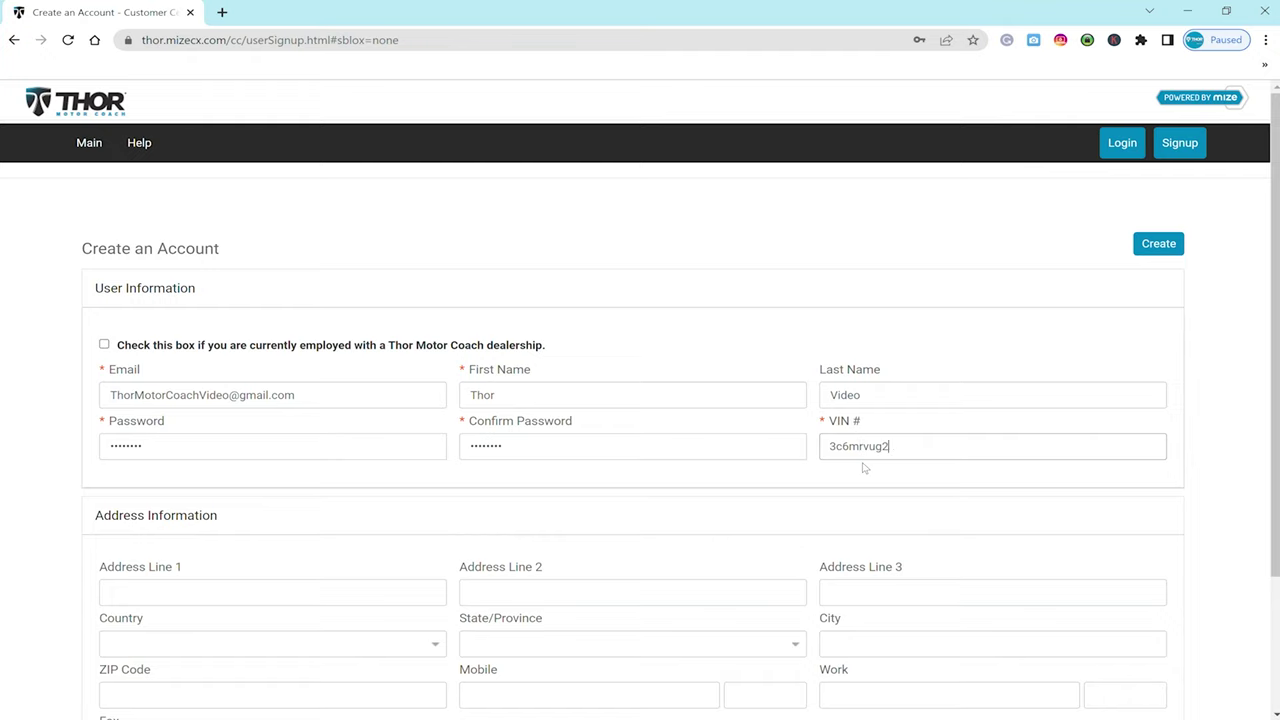
{"action": "left_click", "coordinate": [229, 597]}
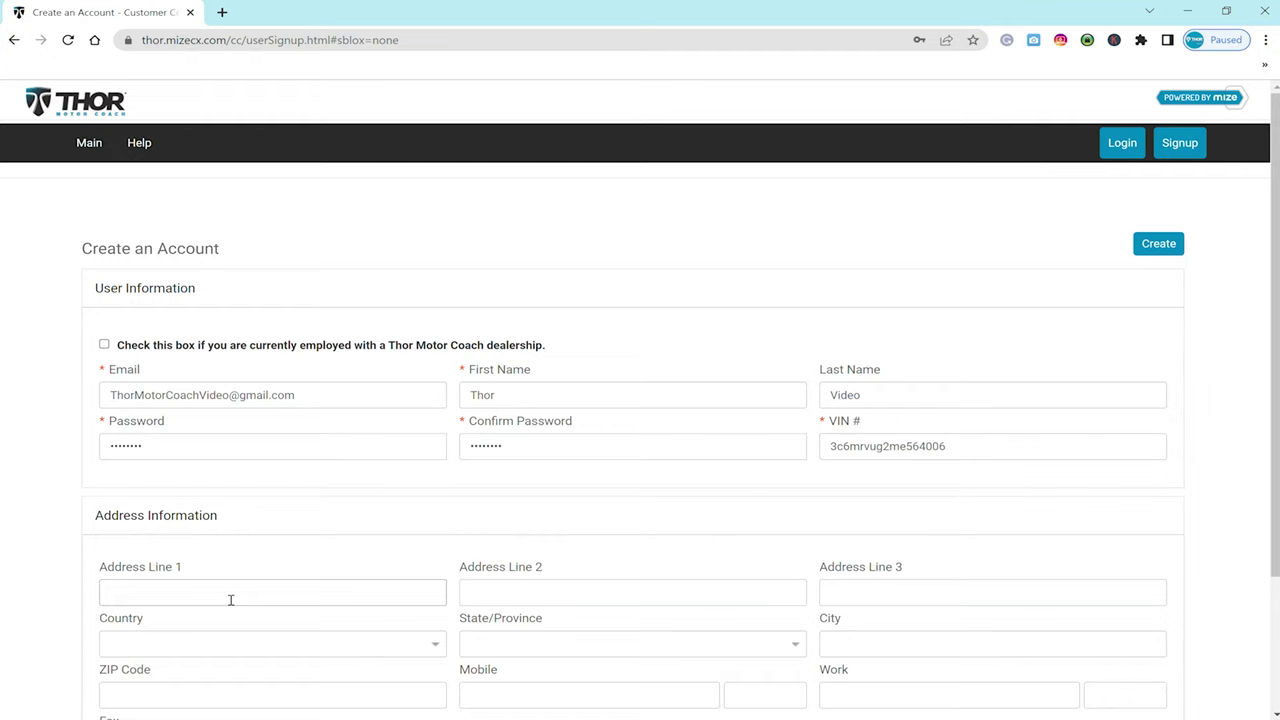
{"action": "type", "text": "701"}
{"action": "left_click", "coordinate": [214, 618]}
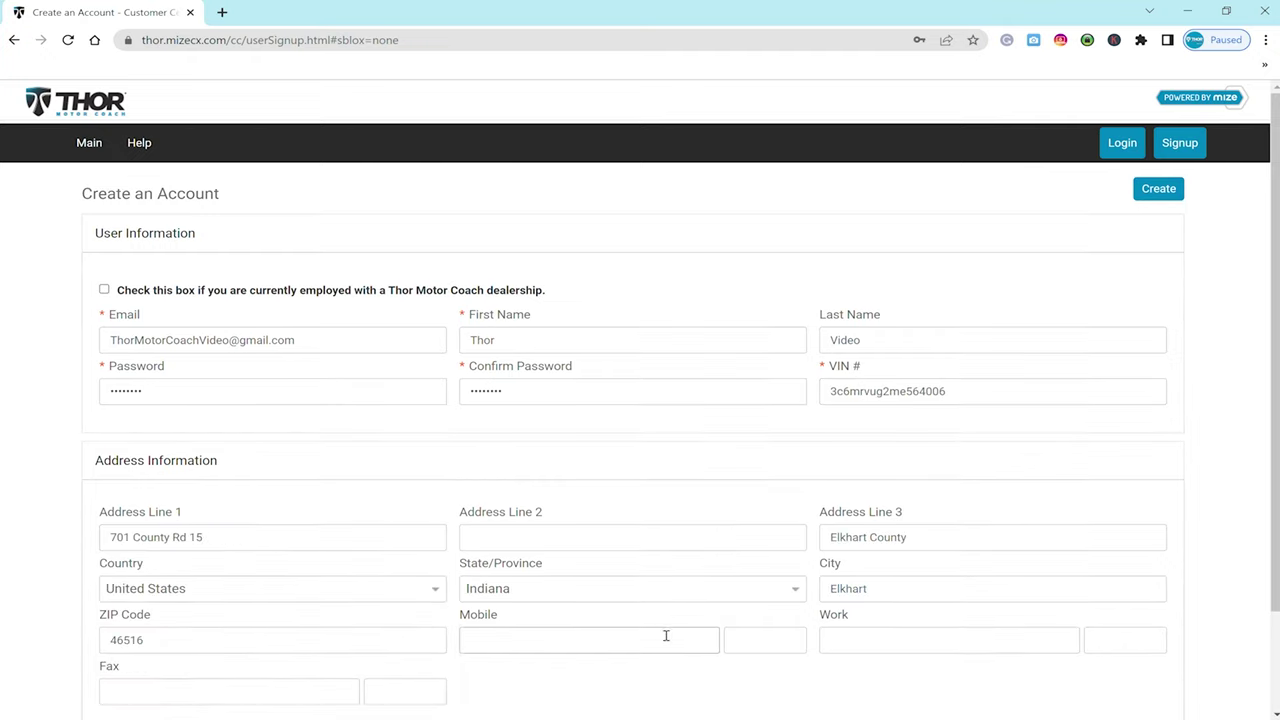
{"action": "left_click", "coordinate": [624, 651]}
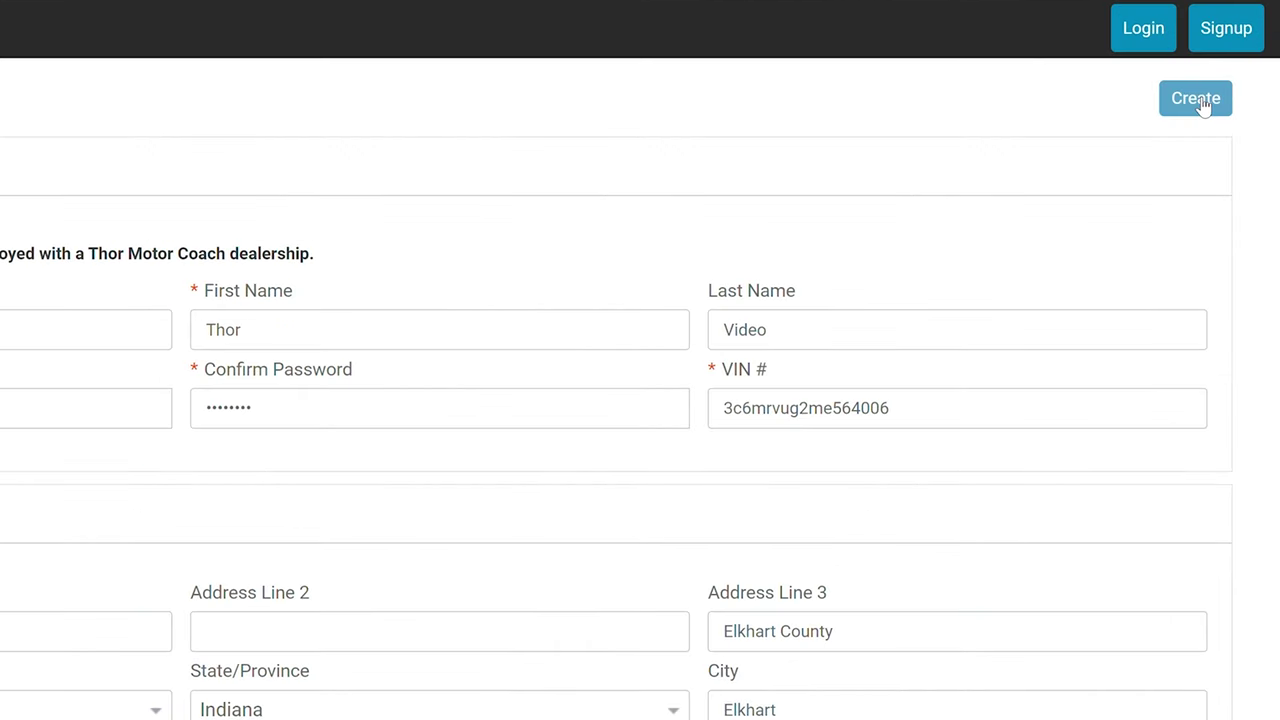
- Log in to the owners resource with the new account's email and password
{"action": "left_click", "coordinate": [1120, 44]}
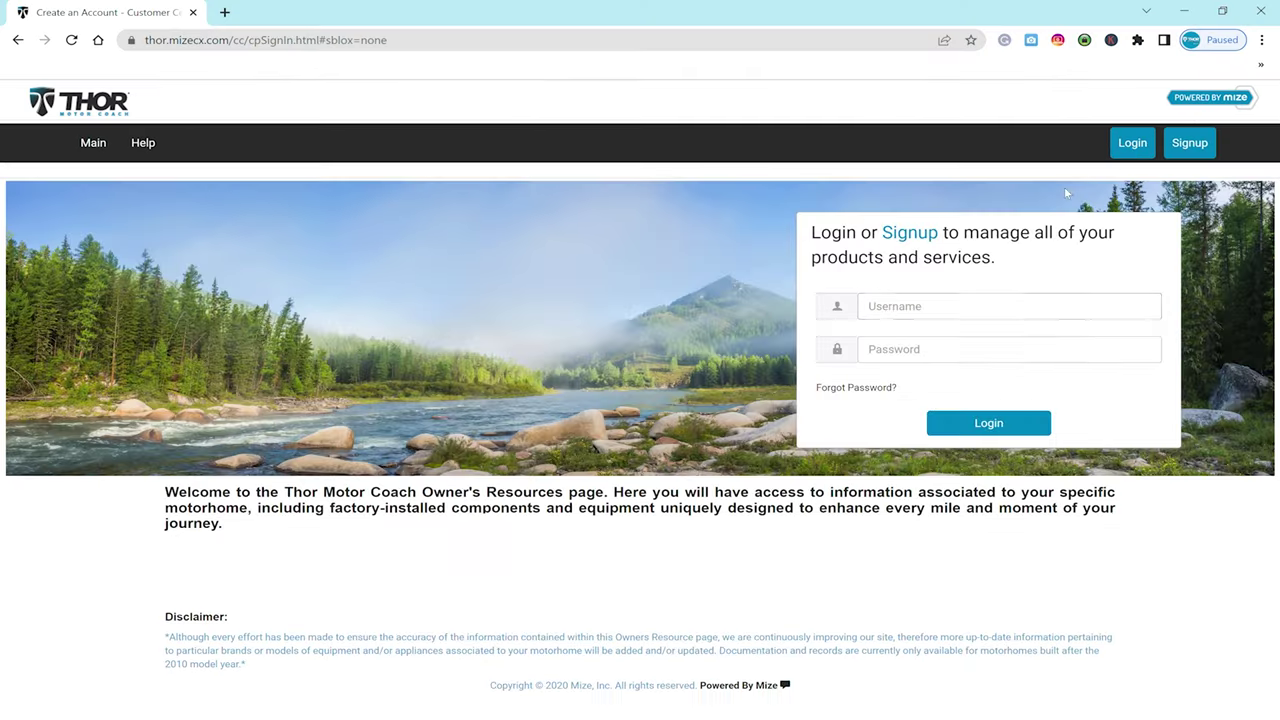
{"action": "left_click", "coordinate": [890, 306]}
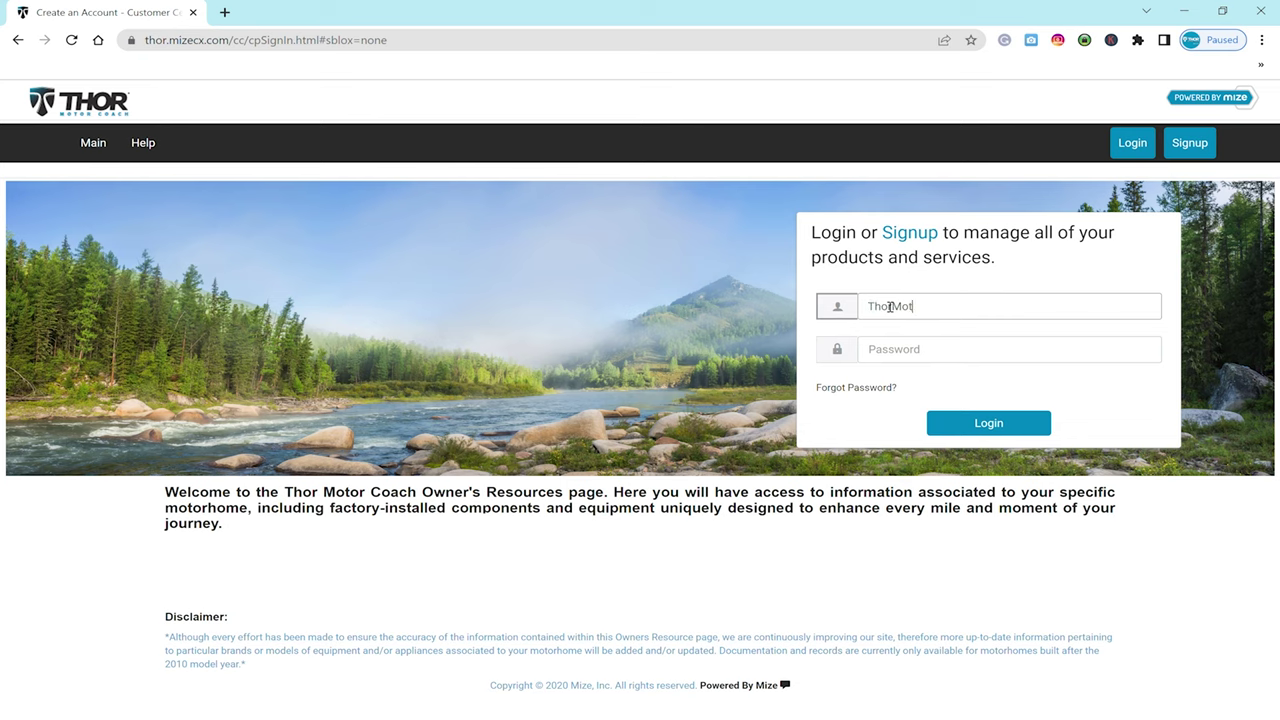
{"action": "left_click", "coordinate": [891, 352]}
{"action": "type", "text": "••••"}
{"action": "left_click", "coordinate": [977, 434]}
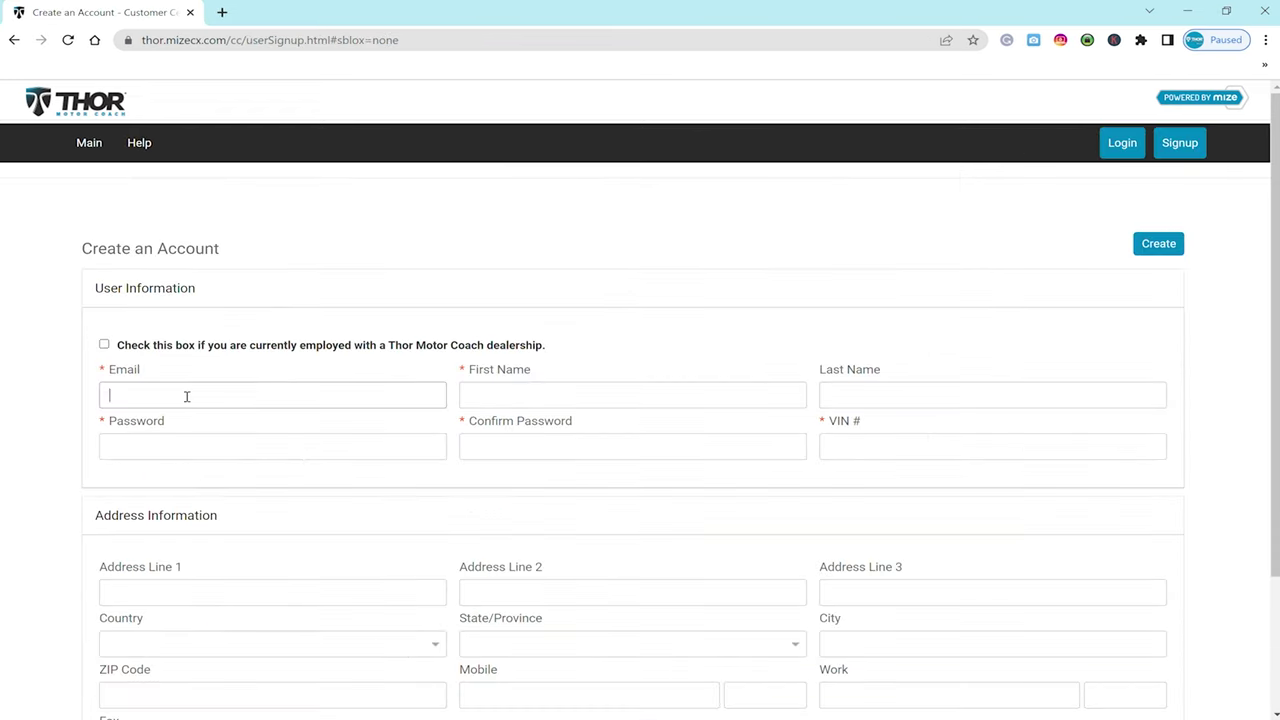
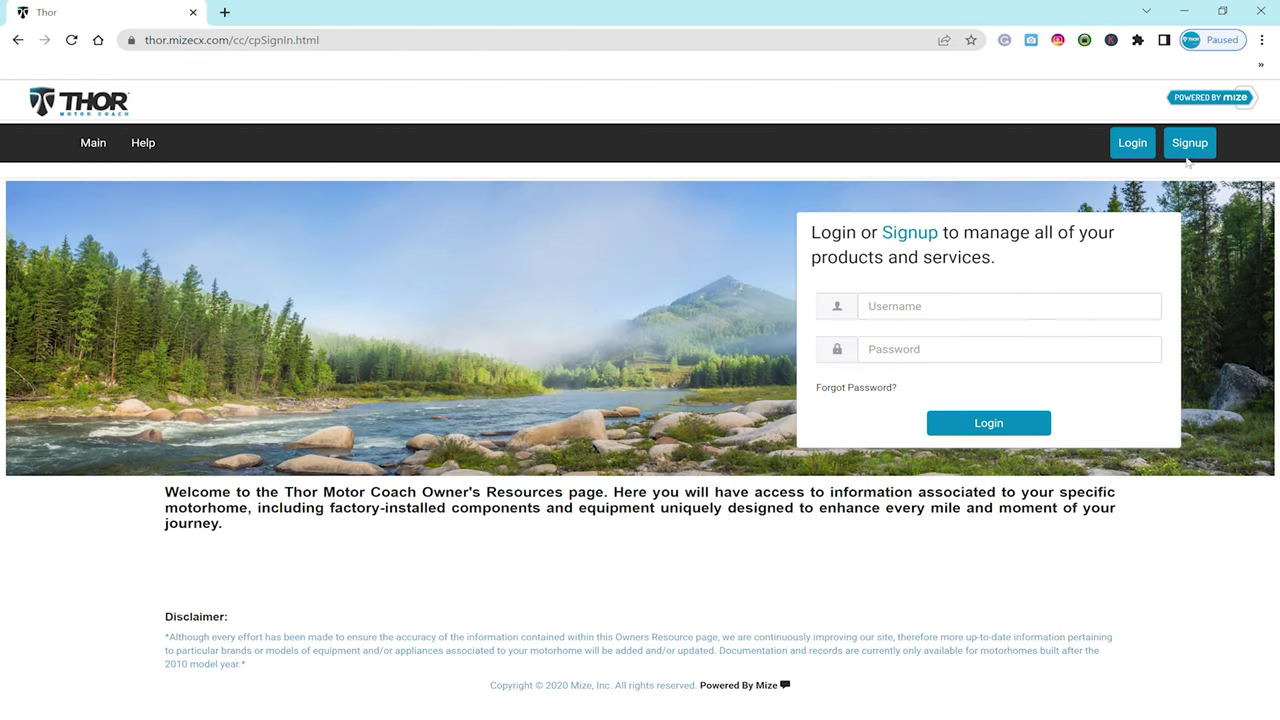
- Draft an Email Change message addressed to the owners resource support address
{"action": "left_click", "coordinate": [729, 268]}
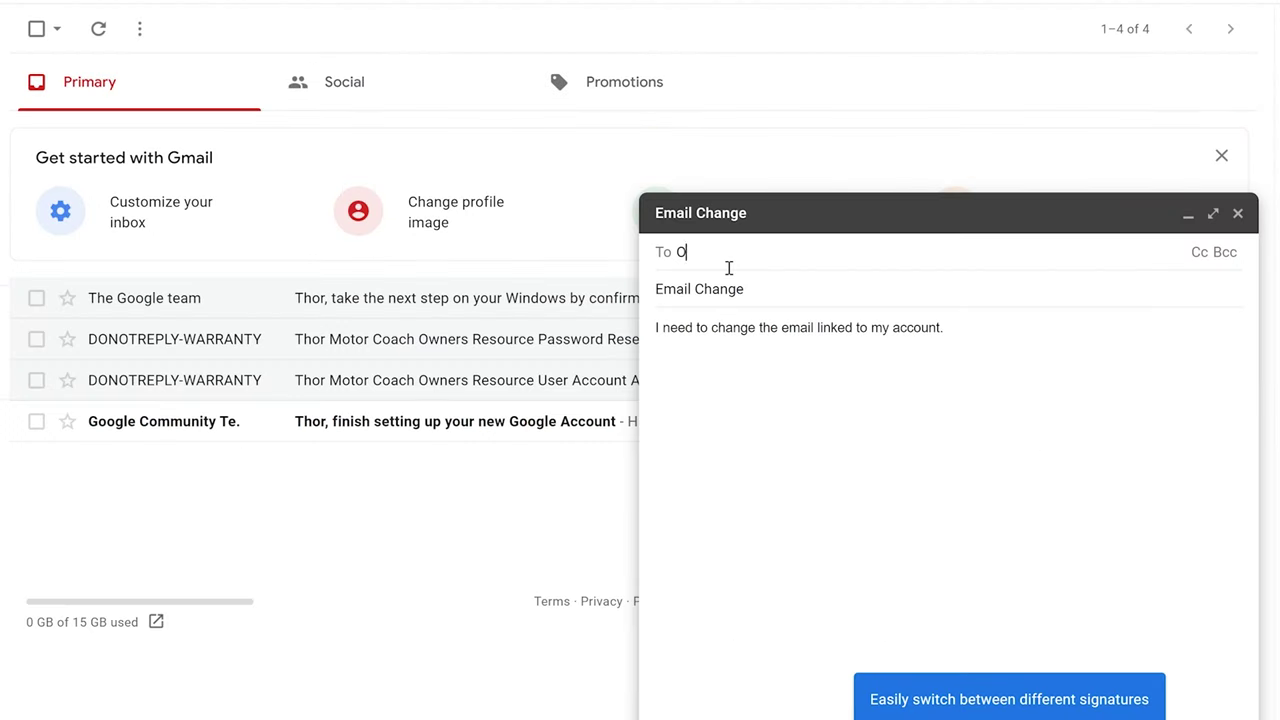
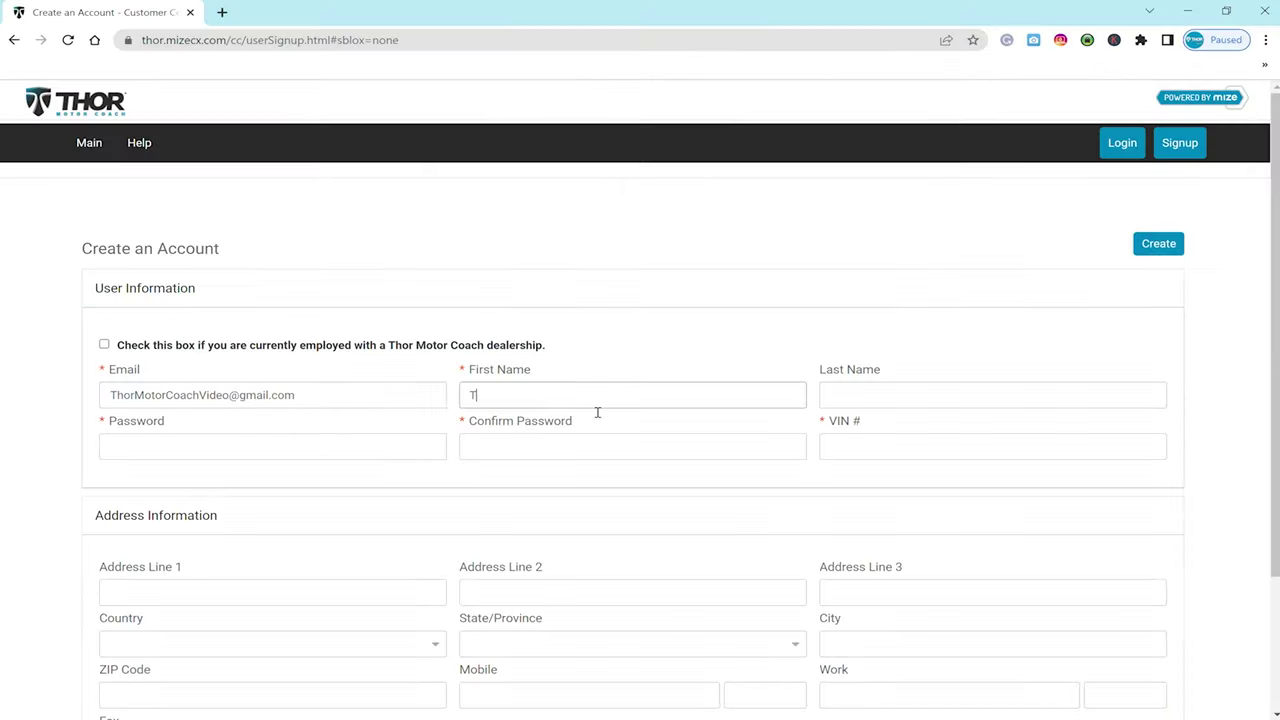
- Finish typing the owner's first name and last name on the Create an Account form
{"action": "type", "text": "hor"}
{"action": "left_click", "coordinate": [888, 397]}
{"action": "type", "text": "Vid"}
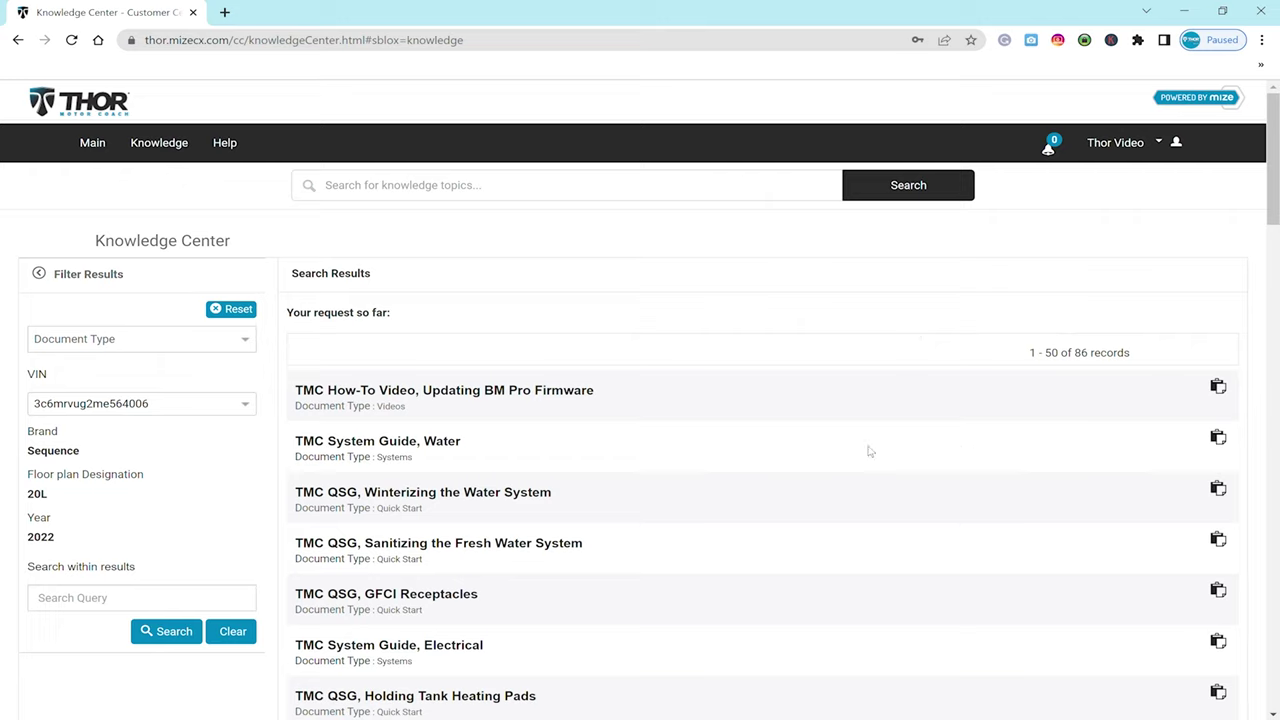
- Download the MSRP document from My Motorhome, check My Profile and Notifications, then return to Knowledge
{"action": "left_click", "coordinate": [102, 148]}
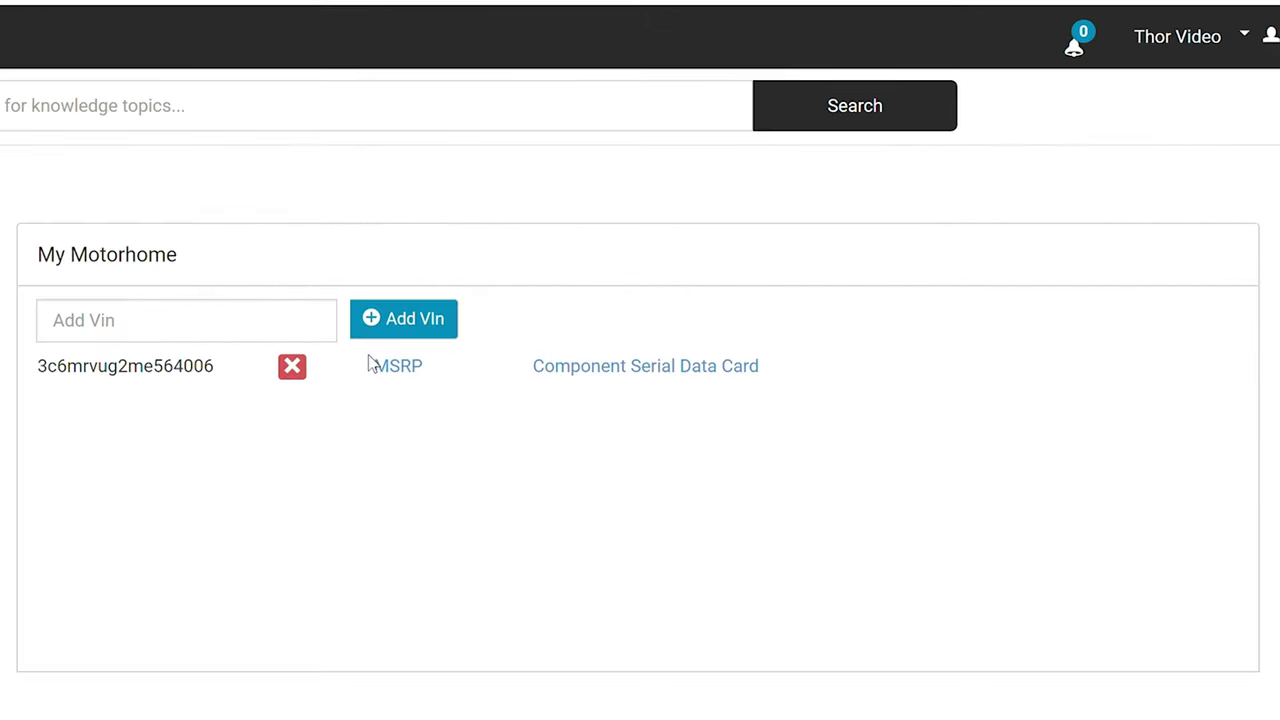
{"action": "left_click", "coordinate": [400, 368]}
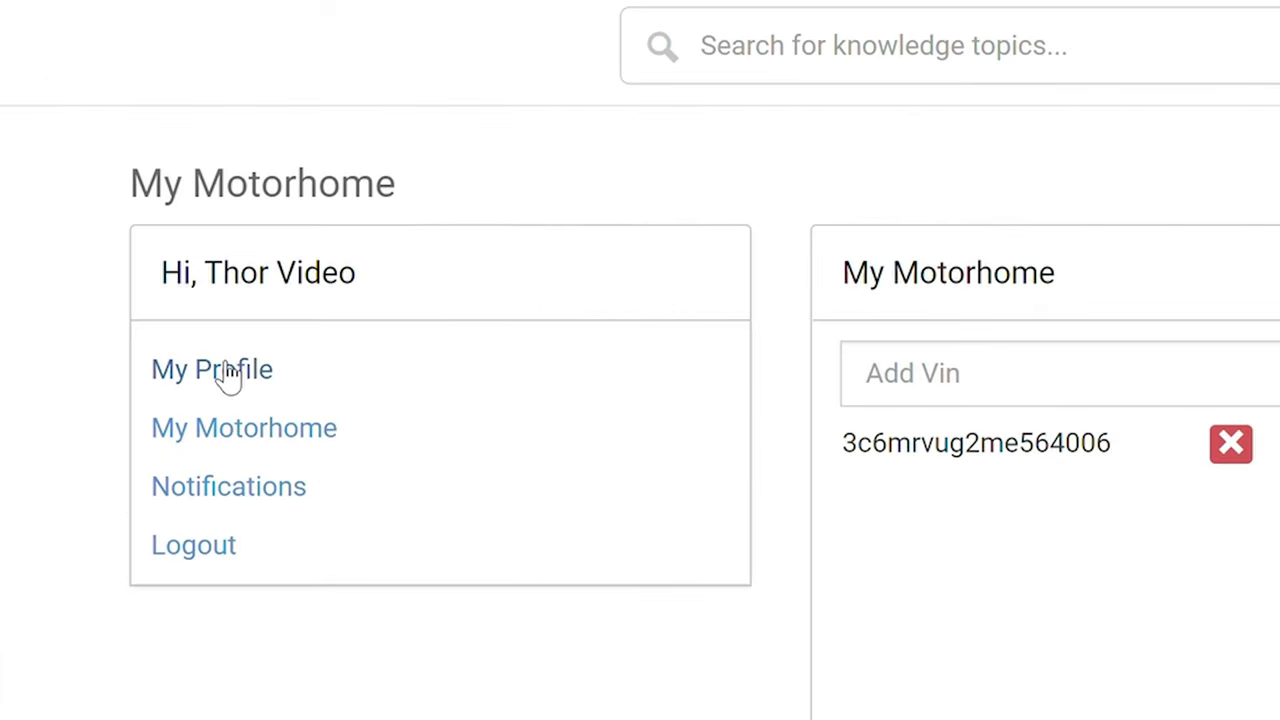
{"action": "left_click", "coordinate": [228, 372]}
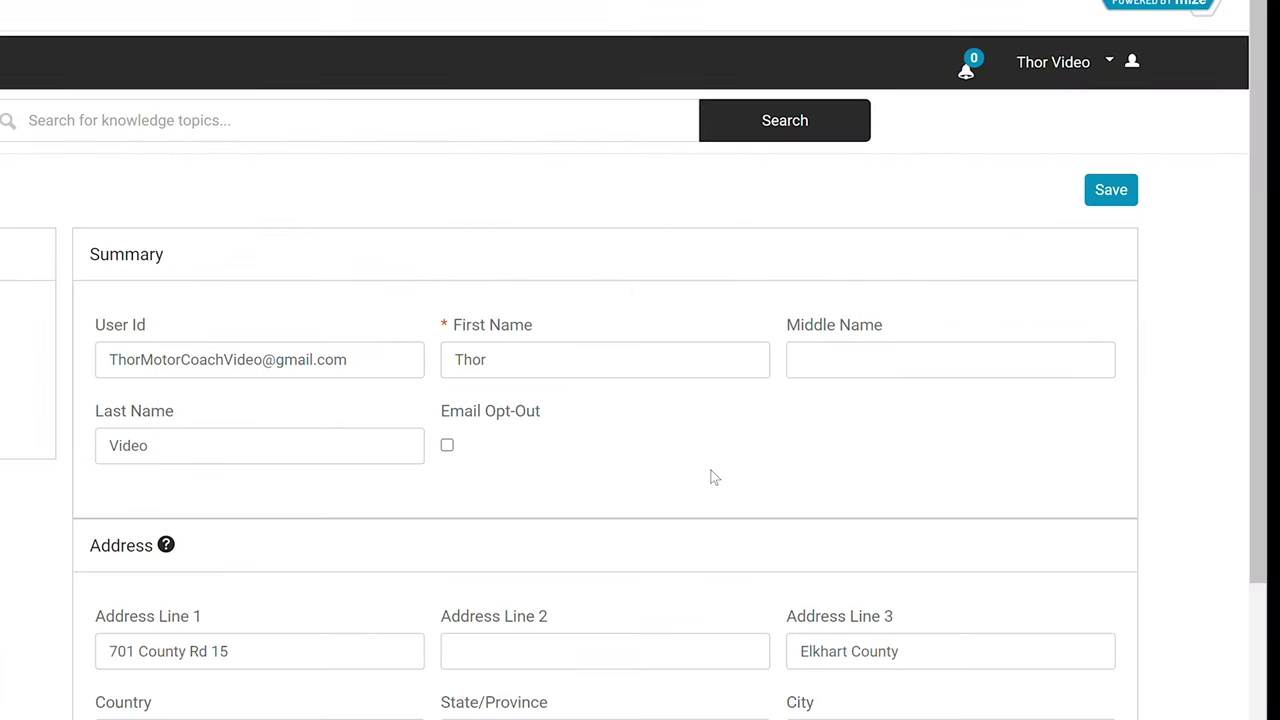
{"action": "scroll", "coordinate": [714, 477], "scroll_direction": "down", "scroll_amount": 3}
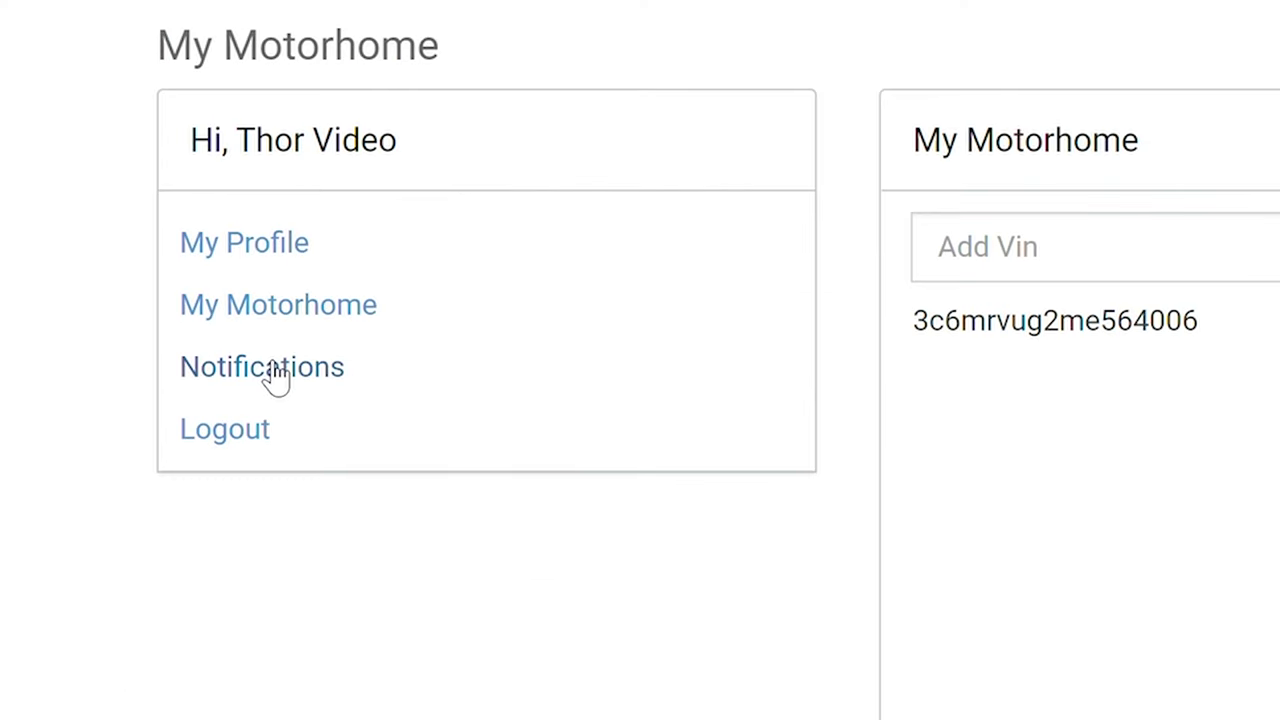
{"action": "left_click", "coordinate": [276, 378]}
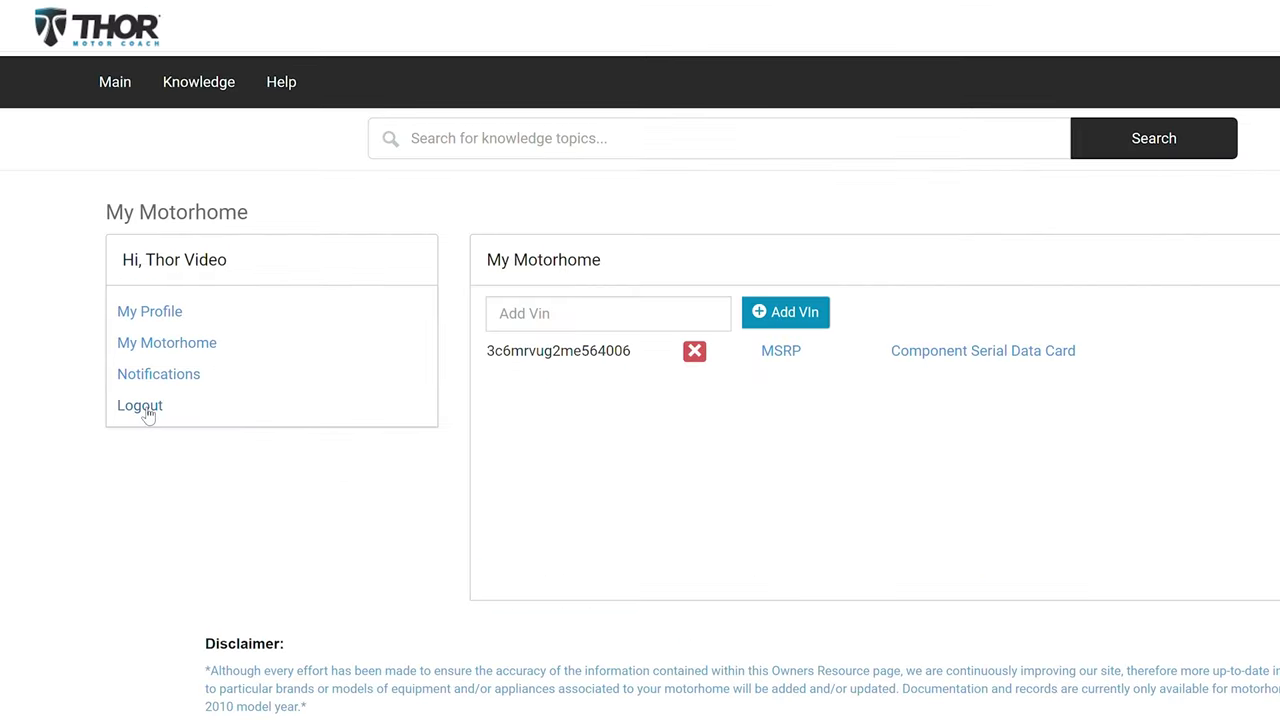
{"action": "left_click", "coordinate": [211, 87]}
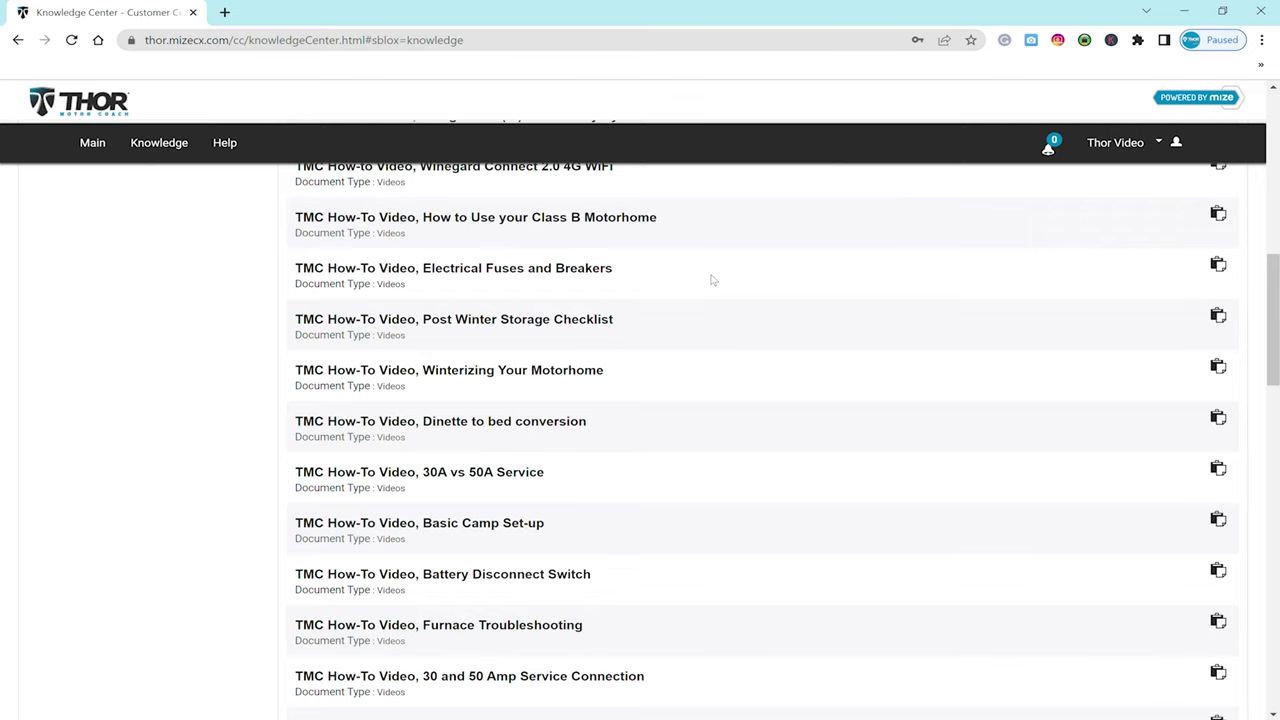
- Scroll through the Knowledge Center how-to video results
{"action": "scroll", "coordinate": [711, 280], "scroll_direction": "down", "scroll_amount": 1}
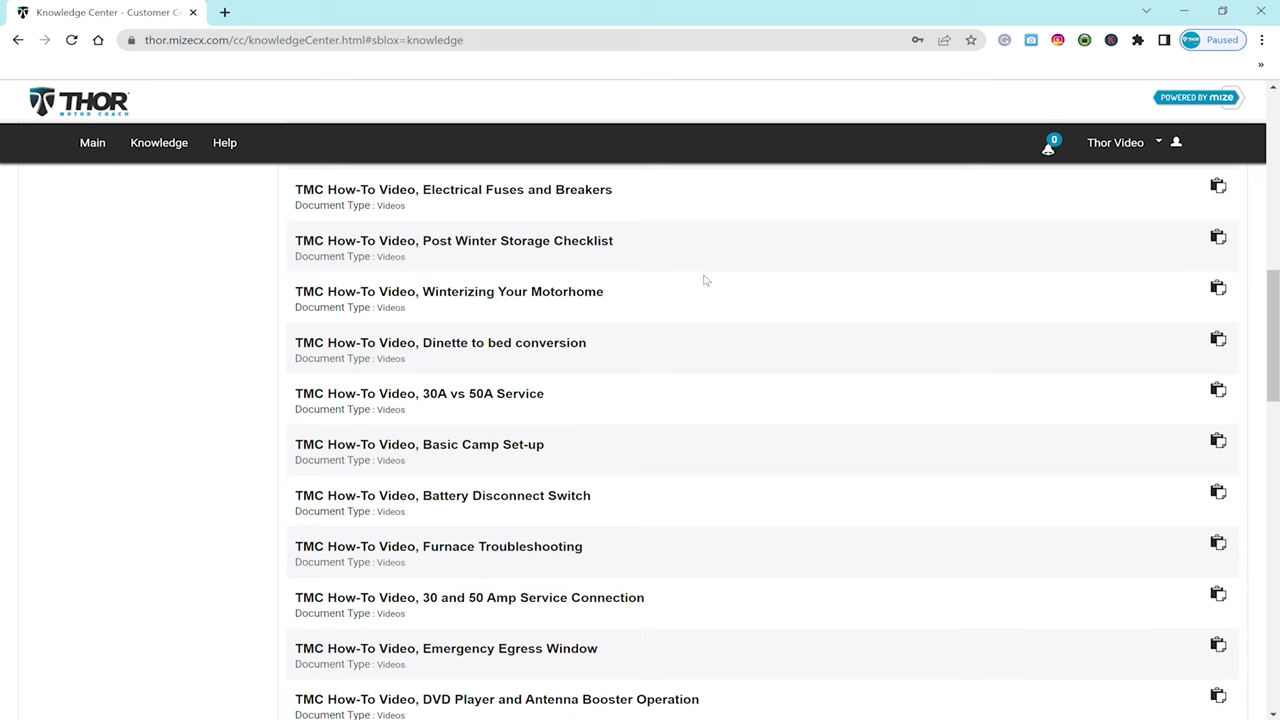
{"action": "scroll", "coordinate": [704, 280], "scroll_direction": "down", "scroll_amount": 2}
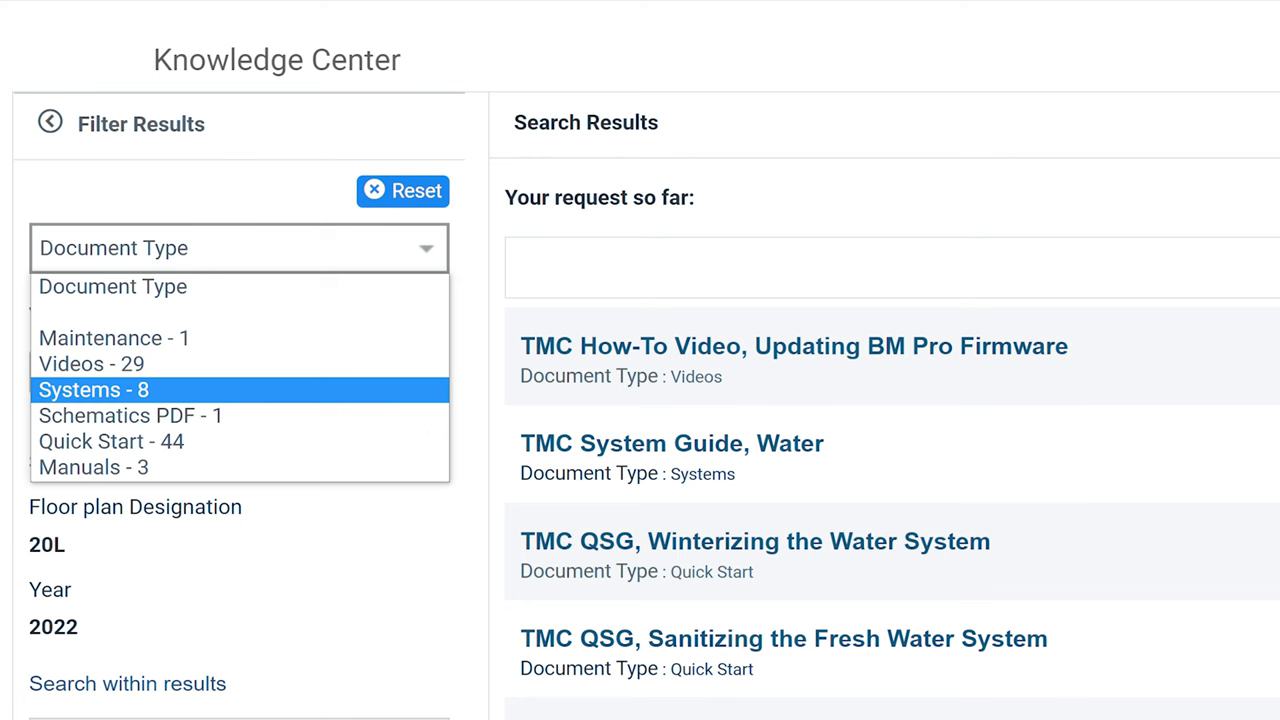
- Open and read the TMC System Guide, Water document, then close it
{"action": "left_click", "coordinate": [709, 443]}
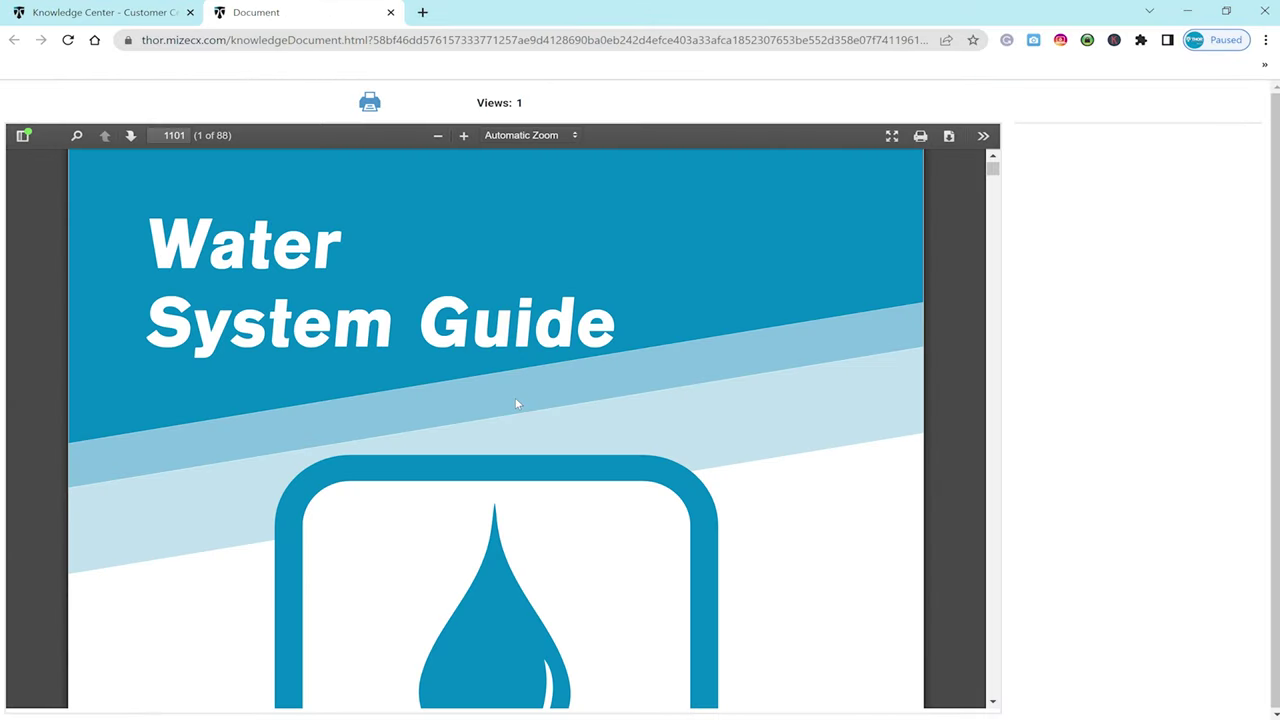
{"action": "scroll", "coordinate": [750, 378], "scroll_direction": "down", "scroll_amount": 3}
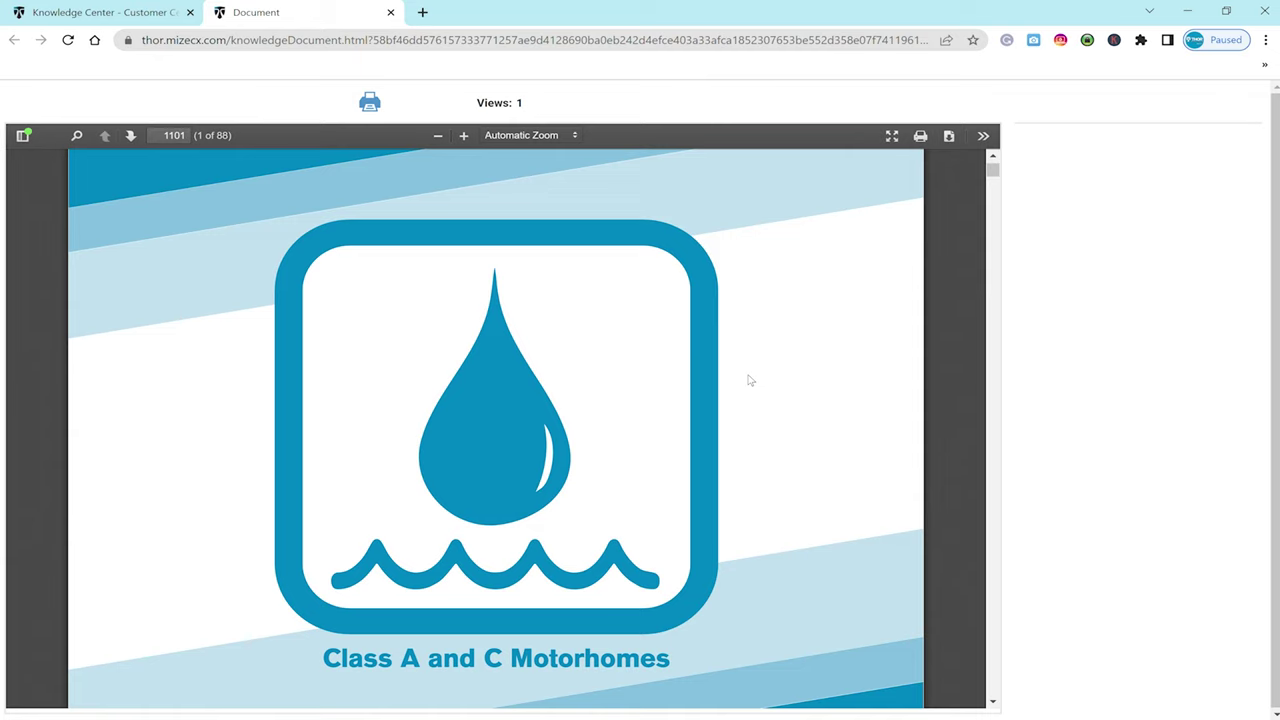
{"action": "scroll", "coordinate": [750, 378], "scroll_direction": "down", "scroll_amount": 5}
{"action": "key", "text": "ctrl+w"}
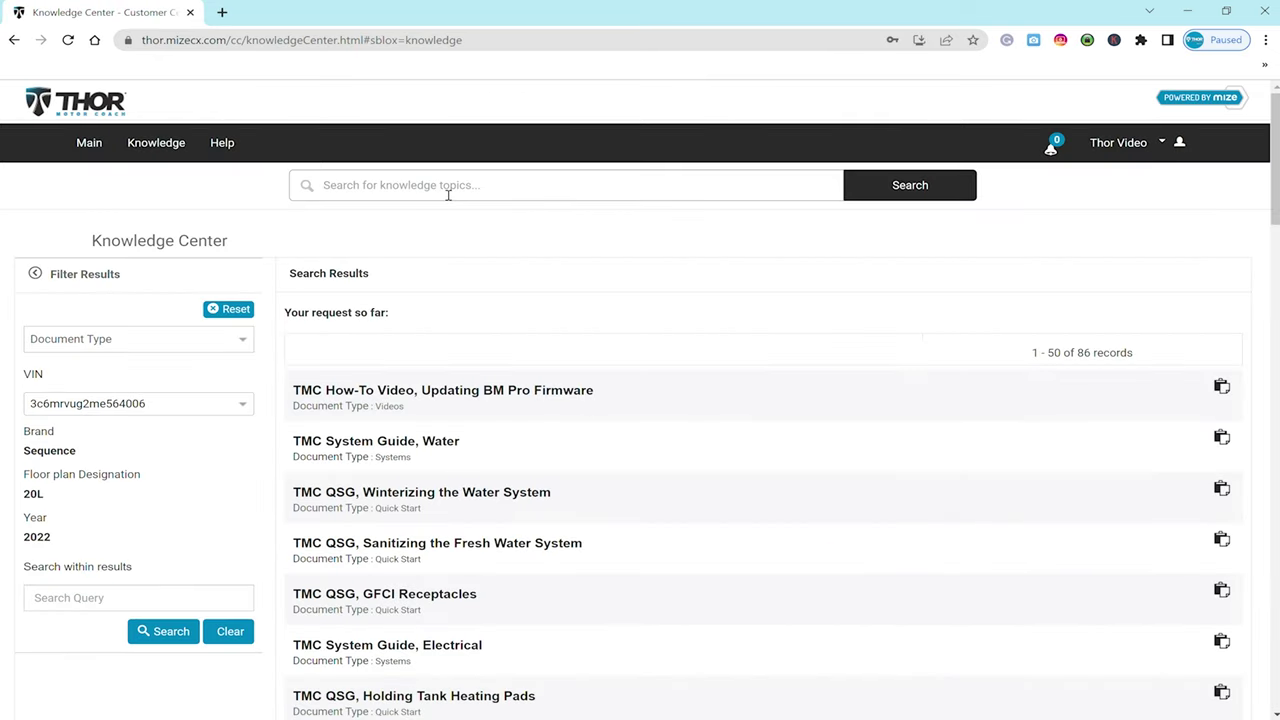
- Search for 'Winterizing' and read the Winterizing the Water System quick start, then close it
{"action": "left_click", "coordinate": [448, 195]}
{"action": "type", "text": "W"}
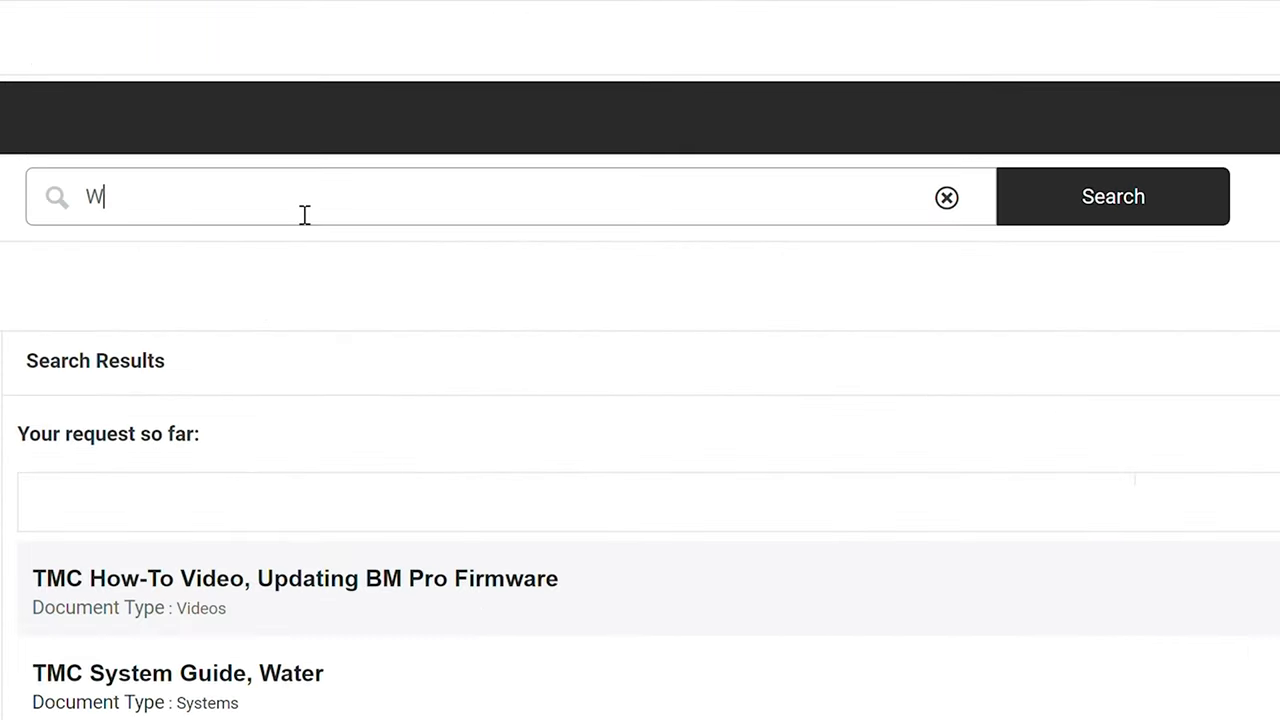
{"action": "type", "text": "interizing"}
{"action": "key", "text": "Return"}
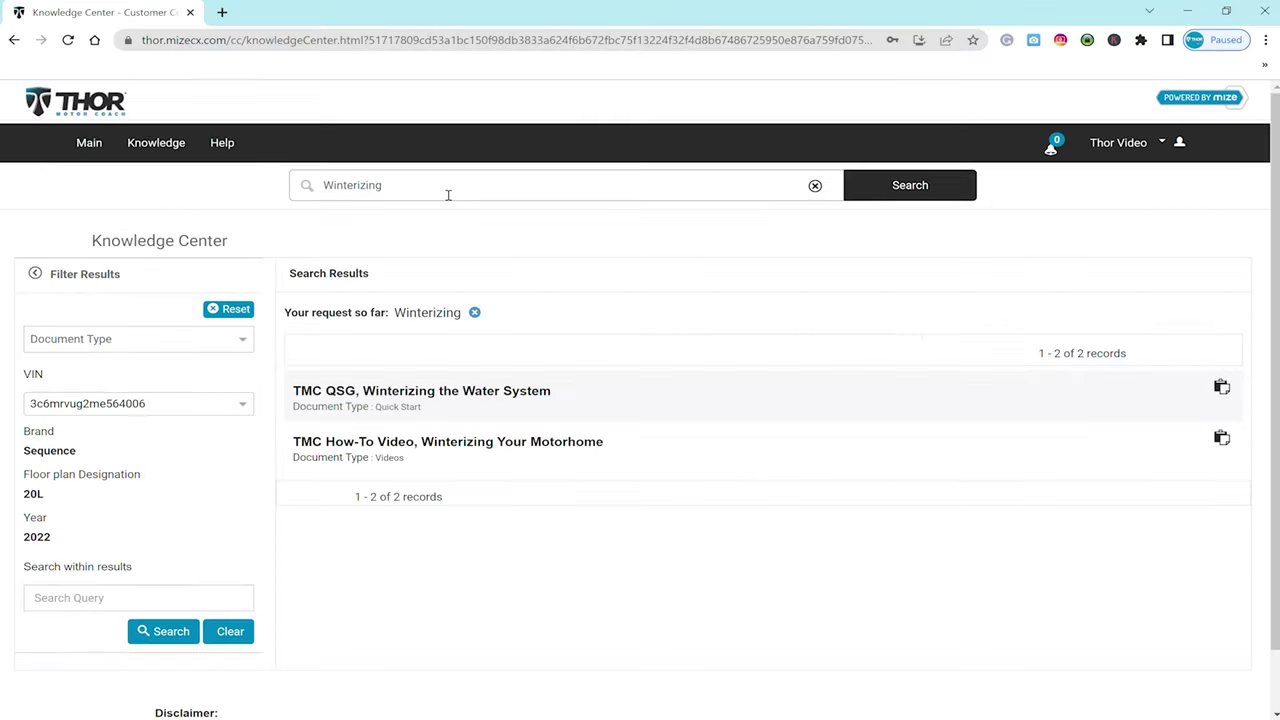
{"action": "left_click", "coordinate": [492, 392]}
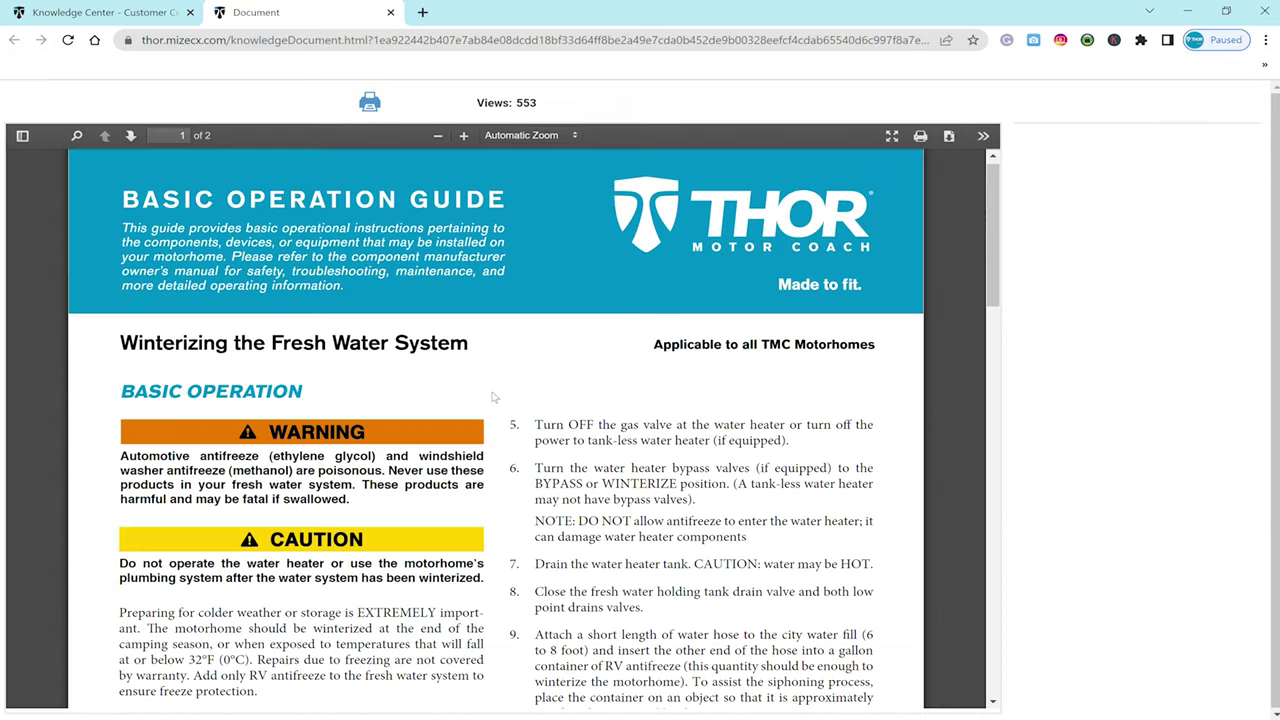
{"action": "scroll", "coordinate": [492, 397], "scroll_direction": "down", "scroll_amount": 5}
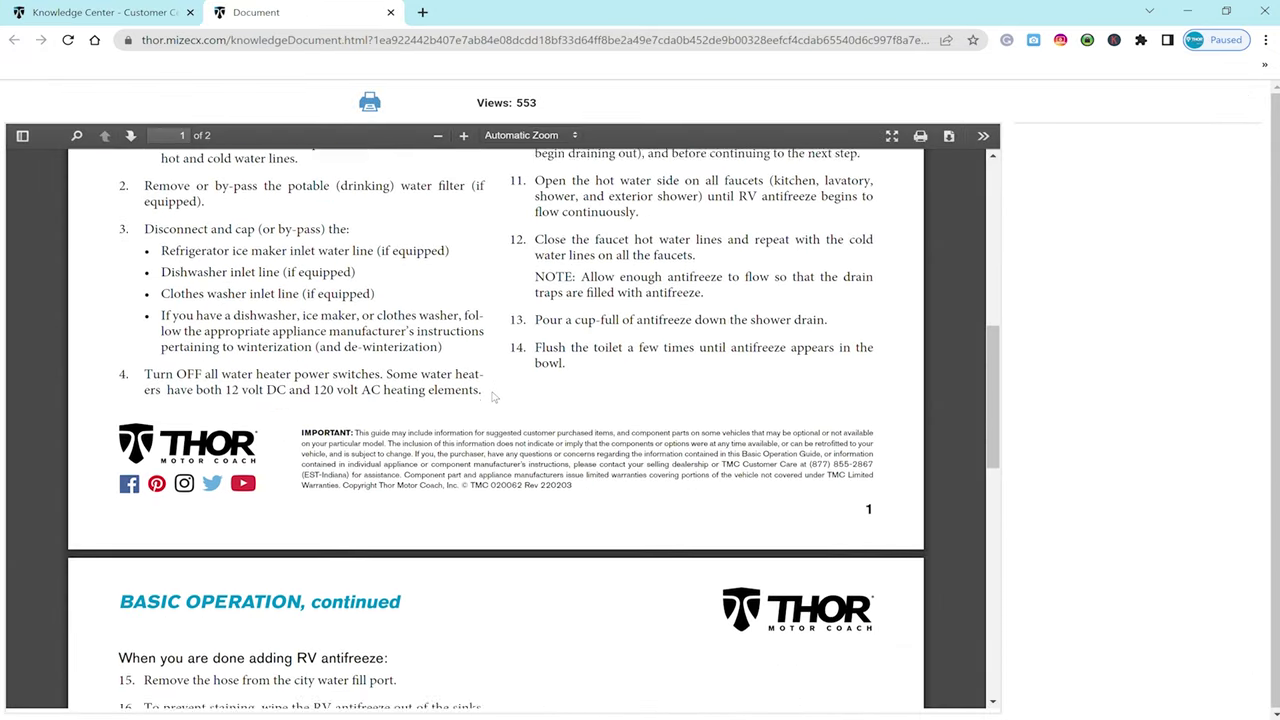
{"action": "scroll", "coordinate": [492, 397], "scroll_direction": "down", "scroll_amount": 3}
{"action": "key", "text": "ctrl+w"}
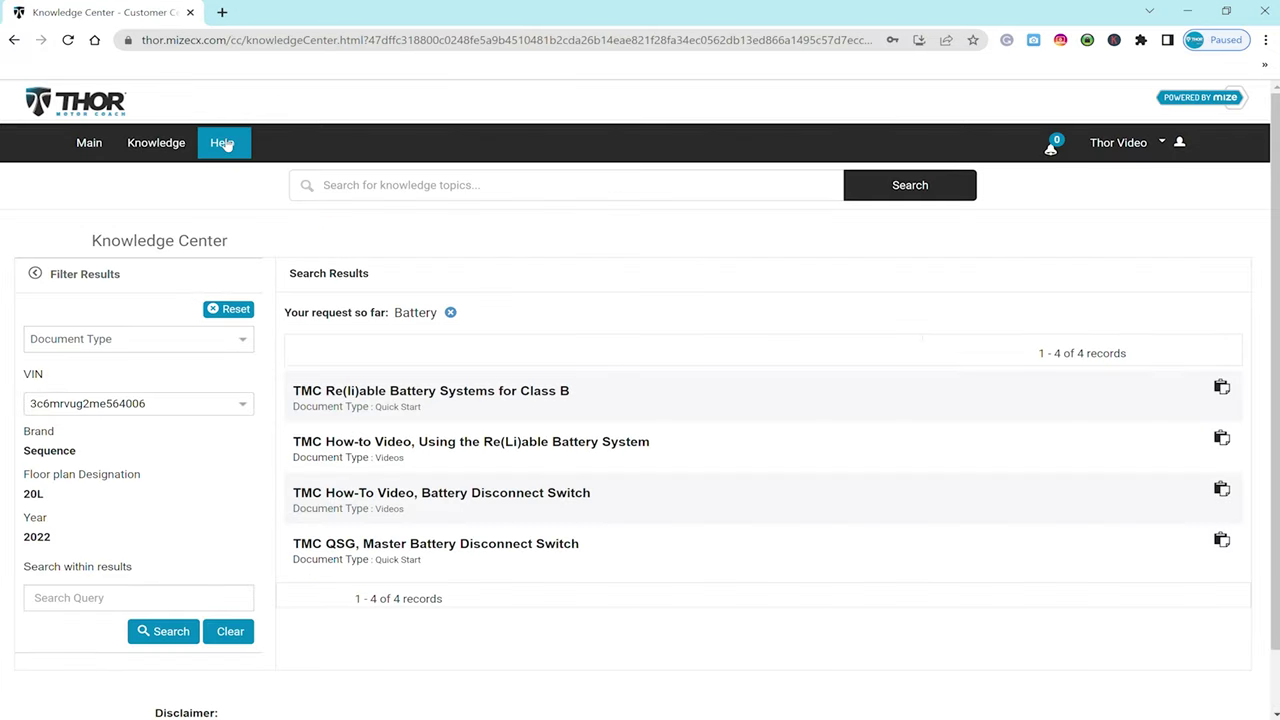
{"action": "left_click", "coordinate": [224, 143]}
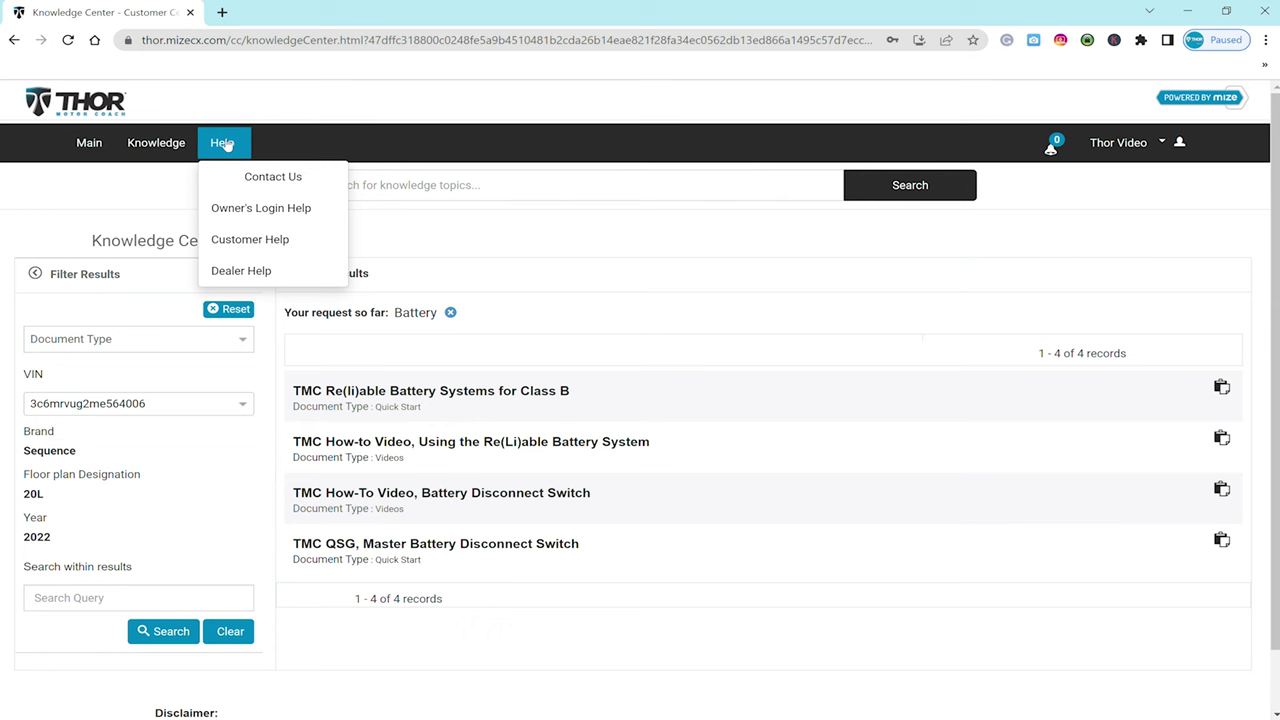
- View the Owner's Login Help, Customer Help and Dealer Help PDFs, then open the account dropdown
{"action": "left_click", "coordinate": [255, 208]}
{"action": "left_click", "coordinate": [250, 240]}
{"action": "scroll", "coordinate": [252, 249], "scroll_direction": "down", "scroll_amount": 10}
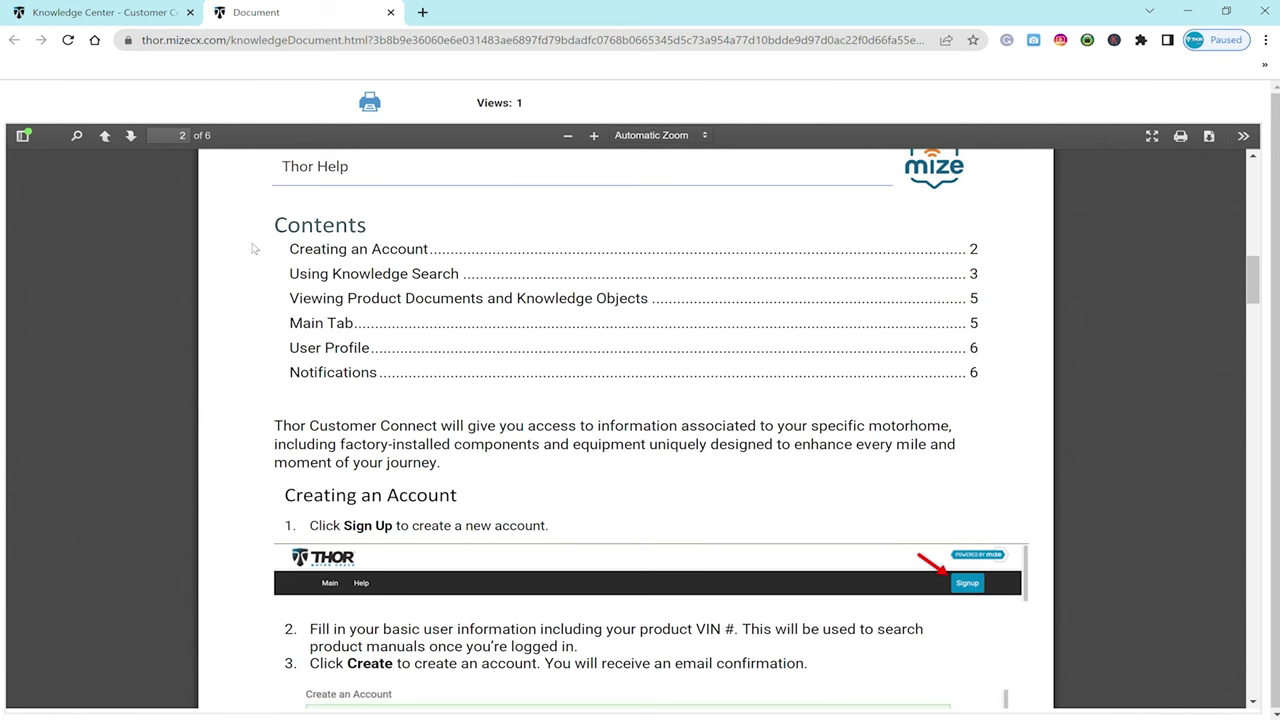
{"action": "scroll", "coordinate": [254, 249], "scroll_direction": "down", "scroll_amount": 5}
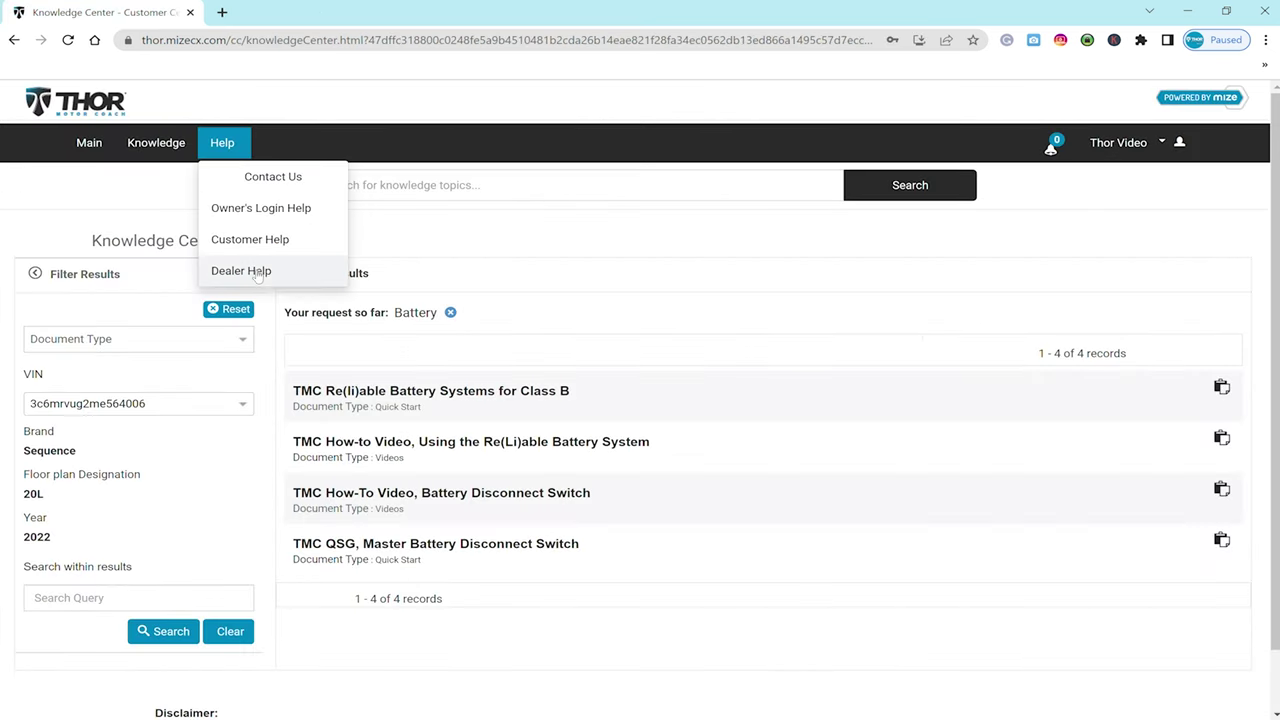
{"action": "left_click", "coordinate": [250, 270]}
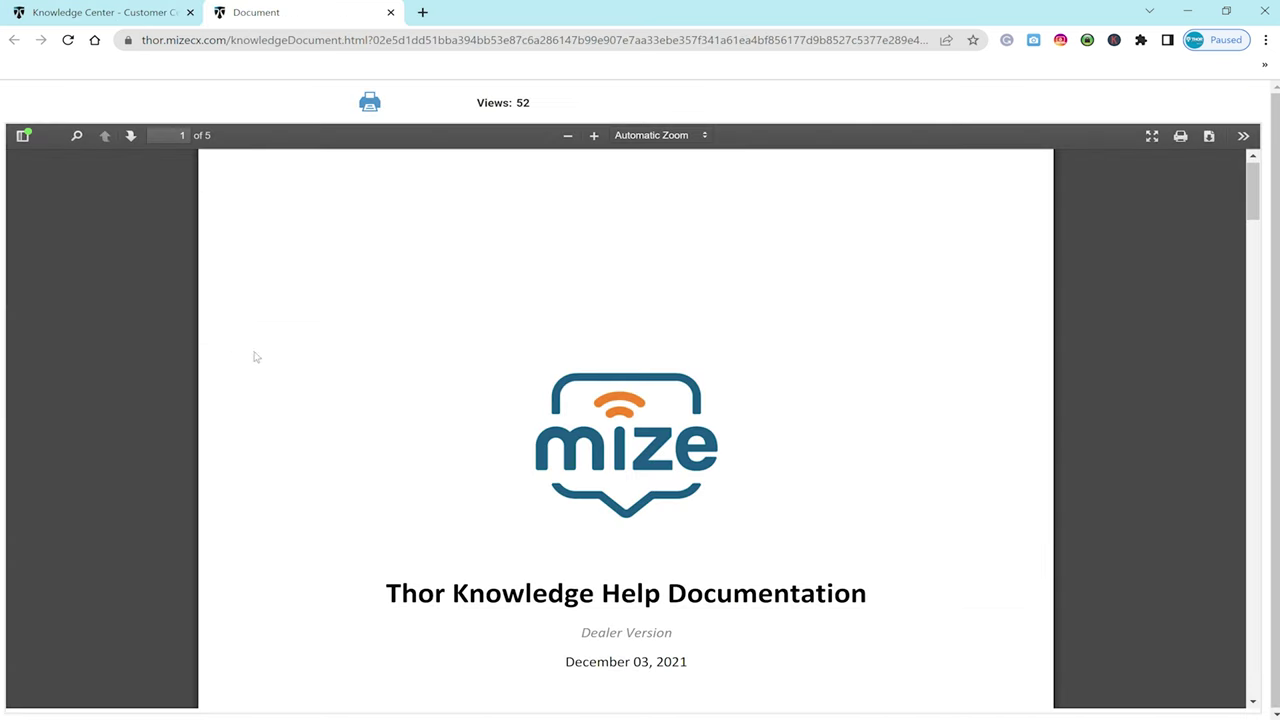
{"action": "scroll", "coordinate": [280, 370], "scroll_direction": "down", "scroll_amount": 8}
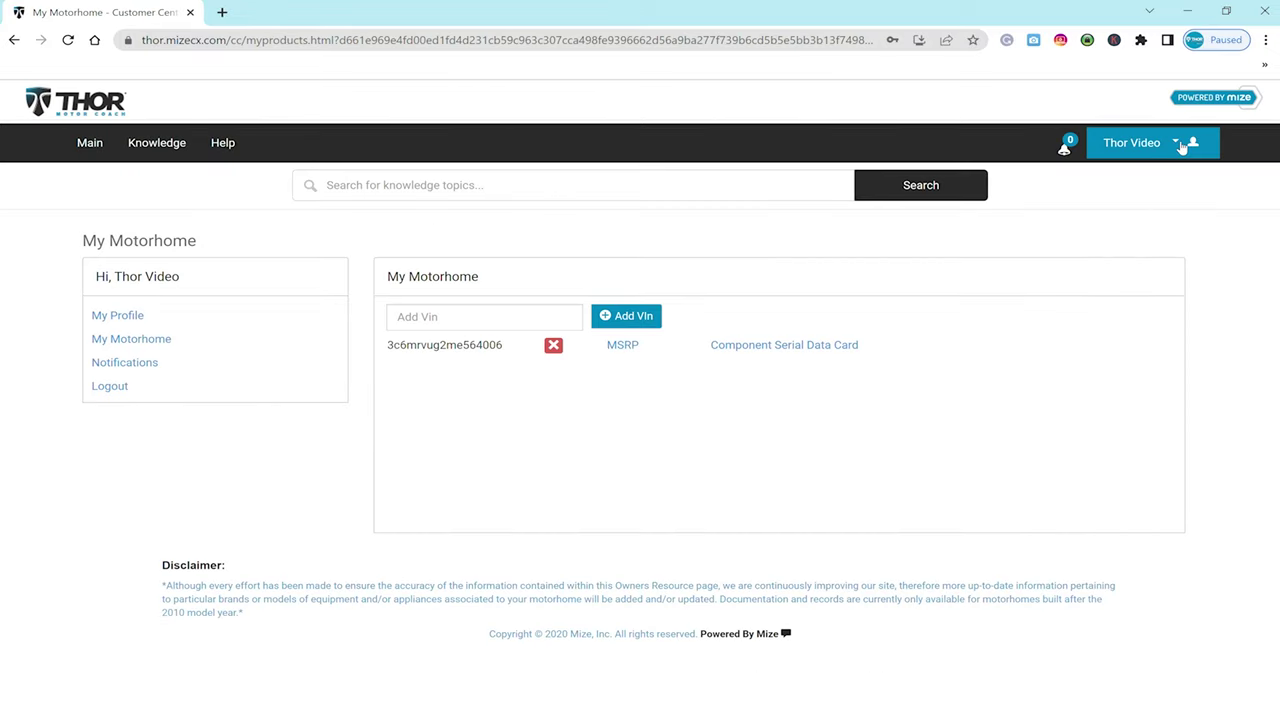
{"action": "left_click", "coordinate": [1182, 146]}
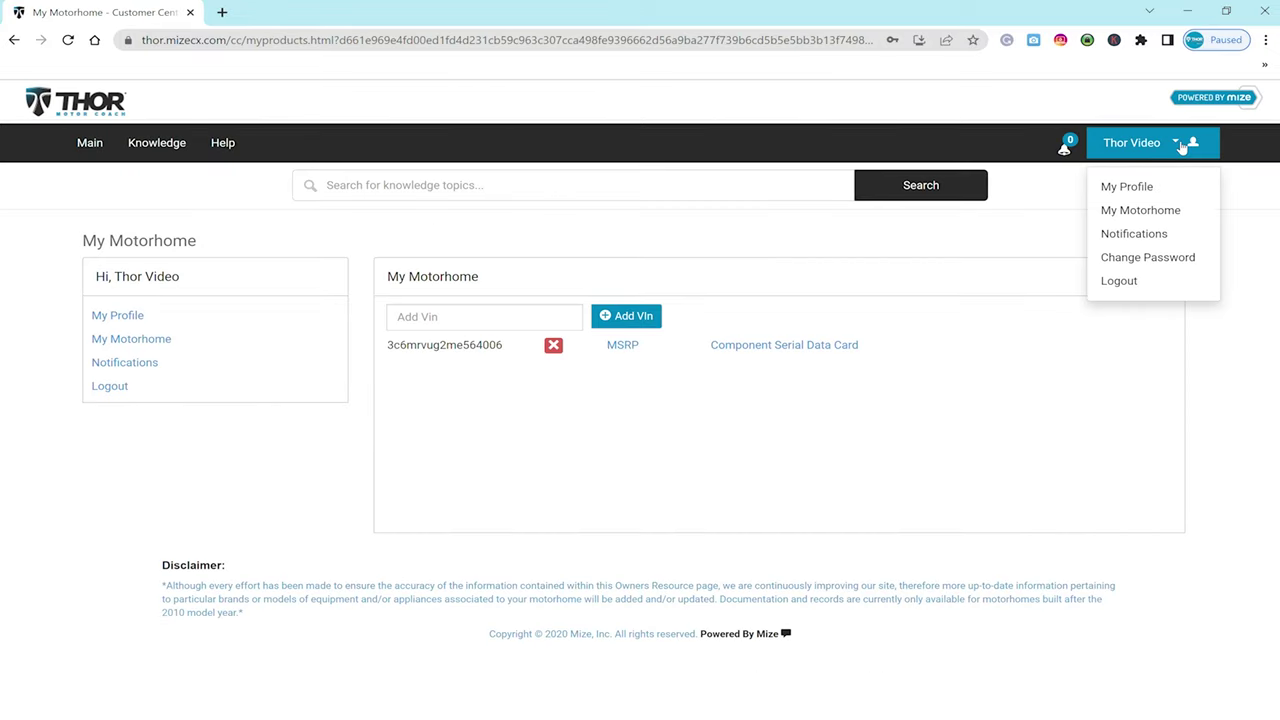
- On the Change Password form, enter the current password and a new password
{"action": "left_click", "coordinate": [1160, 258]}
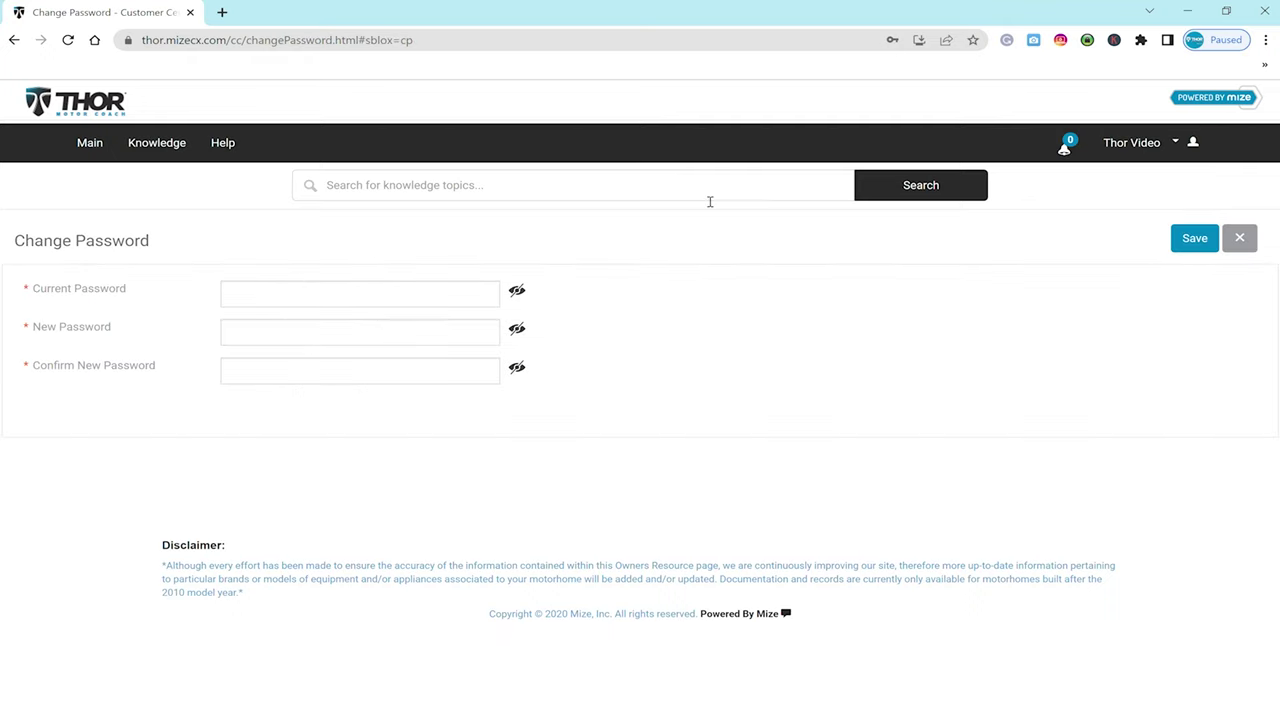
{"action": "left_click", "coordinate": [292, 296]}
{"action": "type", "text": "********"}
{"action": "left_click", "coordinate": [305, 338]}
{"action": "type", "text": "******"}
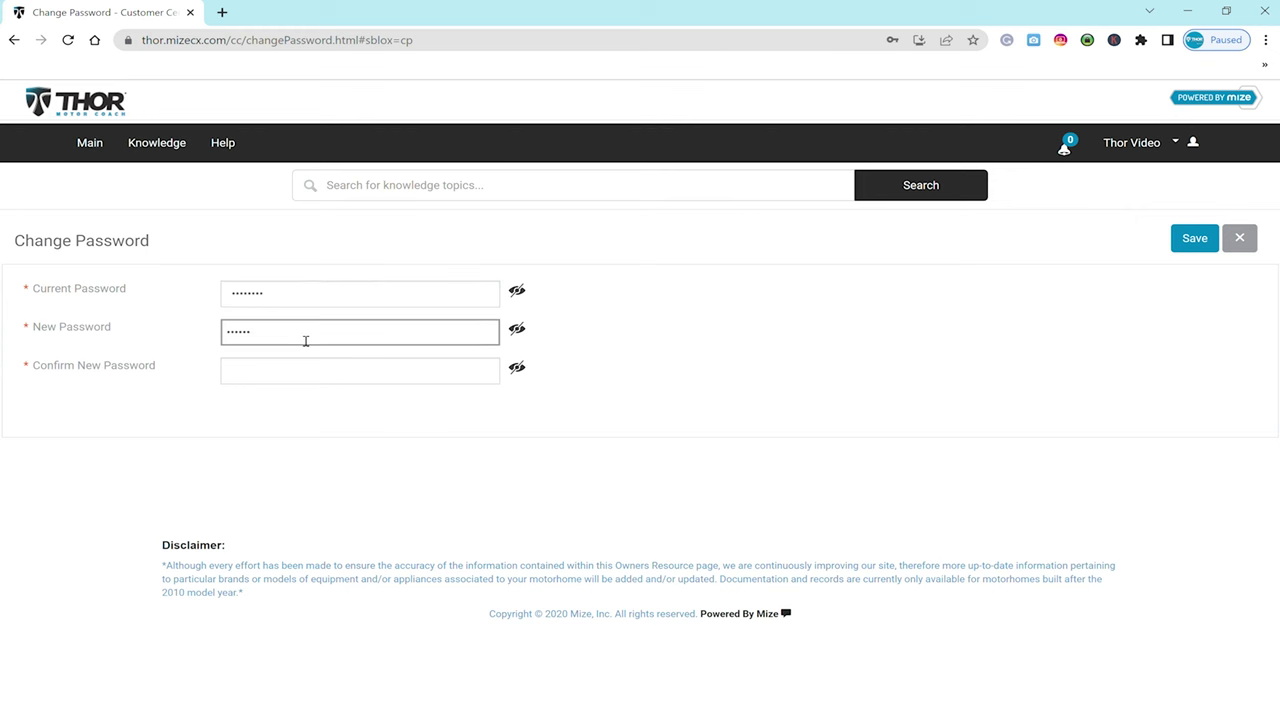
{"action": "type", "text": "****"}
{"action": "left_click", "coordinate": [326, 369]}
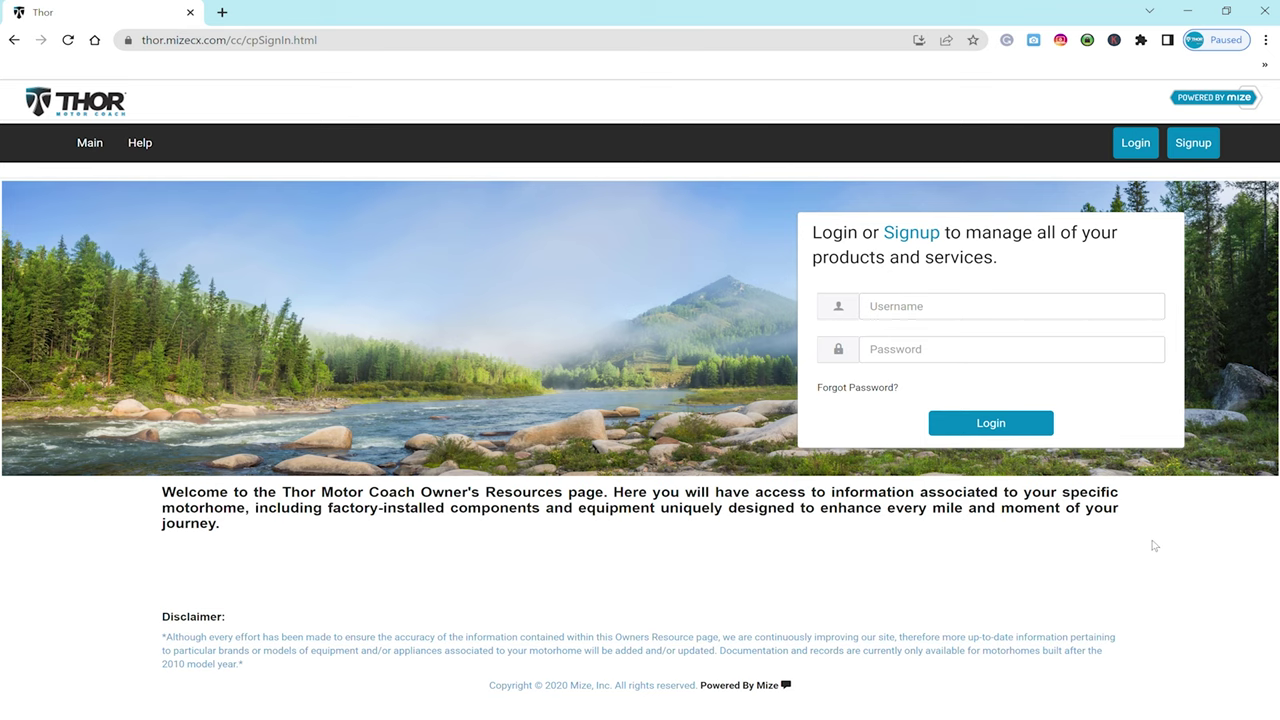
- On the Forgot Password page, enter the registered email as the user ID
{"action": "left_click", "coordinate": [866, 392]}
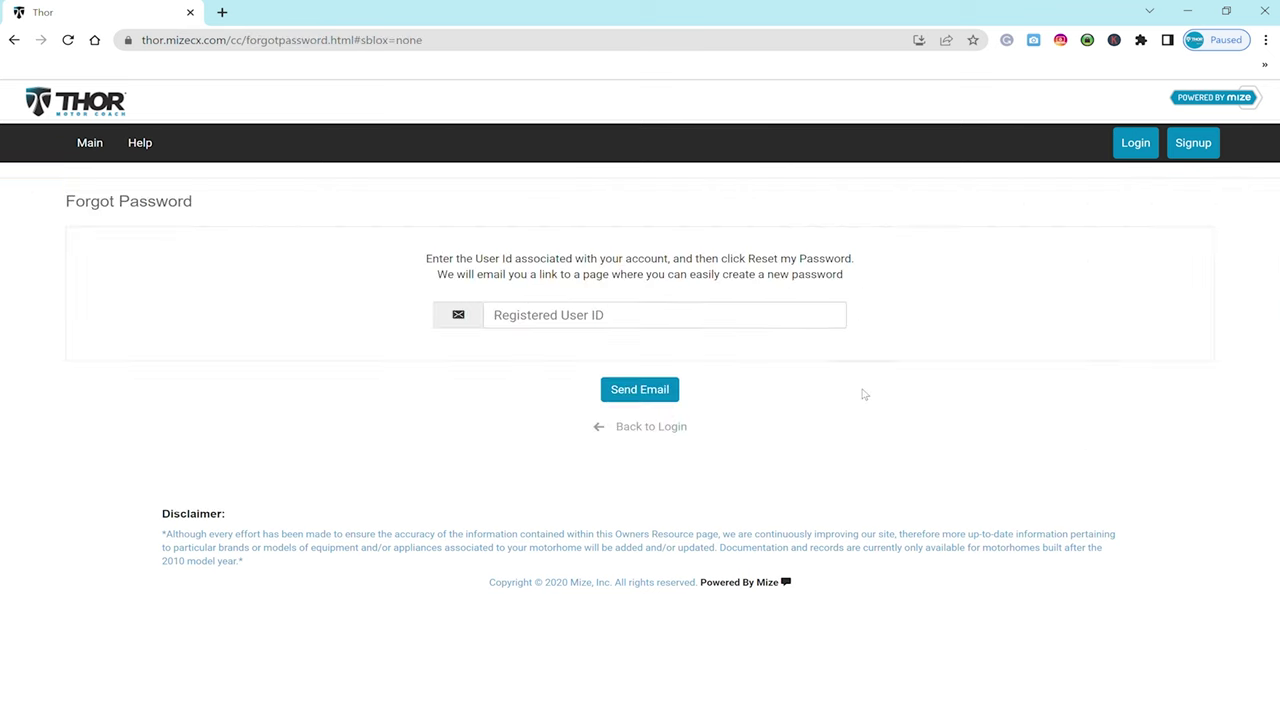
{"action": "left_click", "coordinate": [626, 326]}
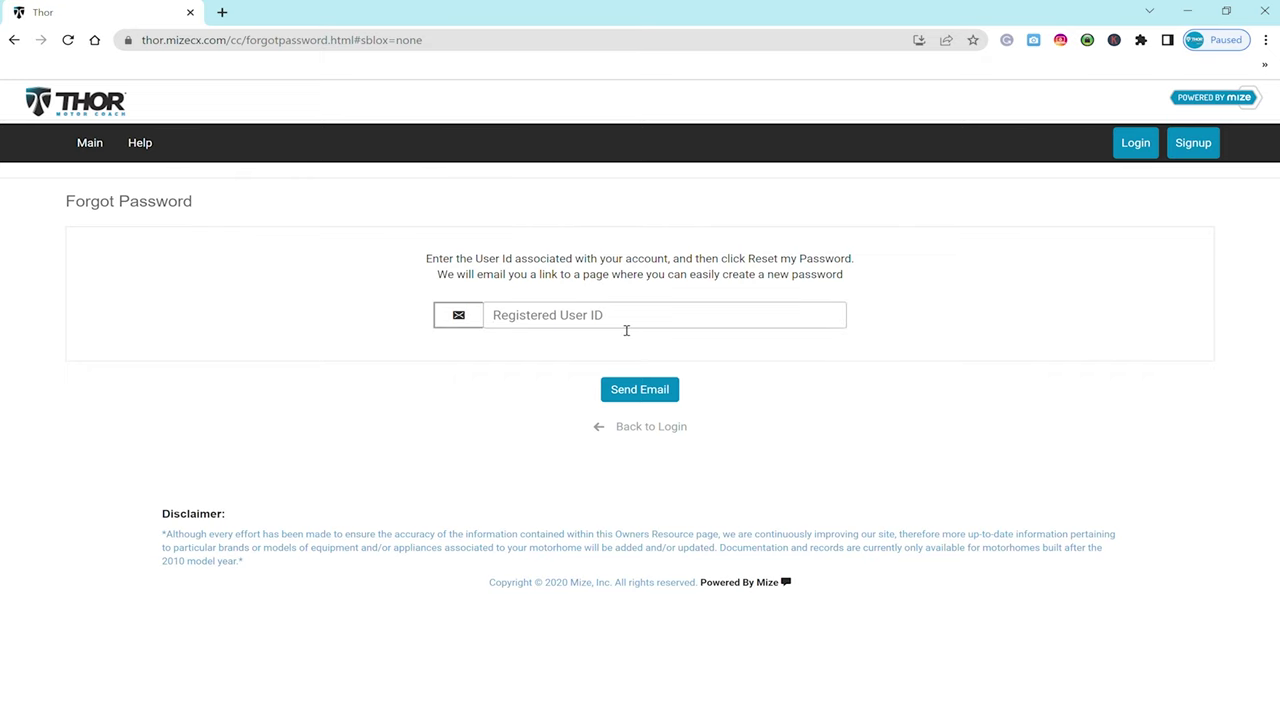
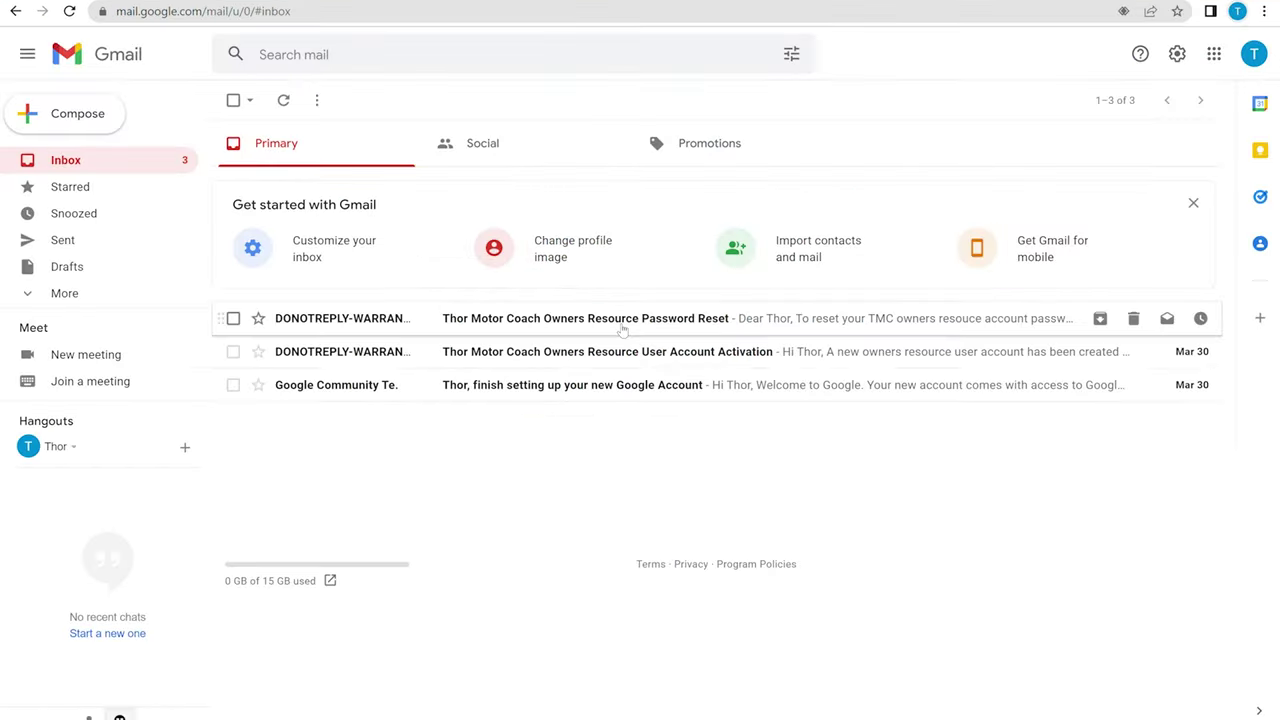
- Open the Password Reset email and scroll to the Reset my password link
{"action": "left_click", "coordinate": [622, 328]}
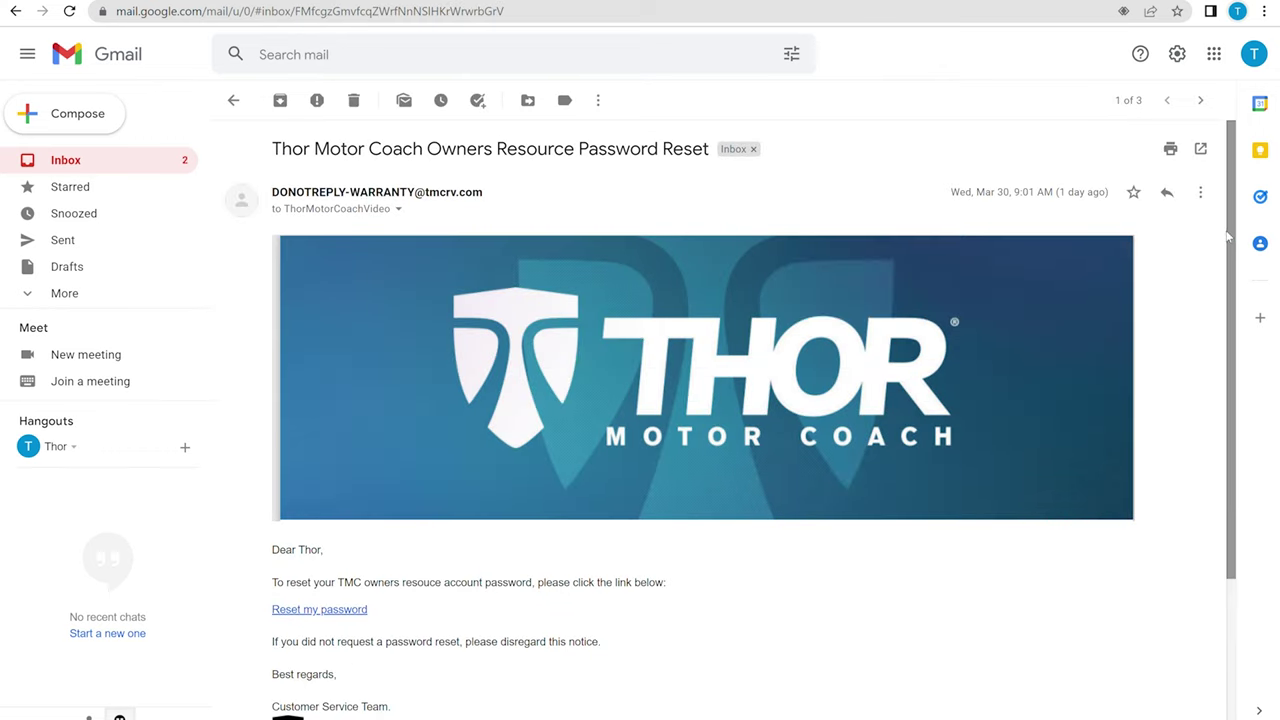
{"action": "scroll", "coordinate": [566, 343], "scroll_direction": "down", "scroll_amount": 1}
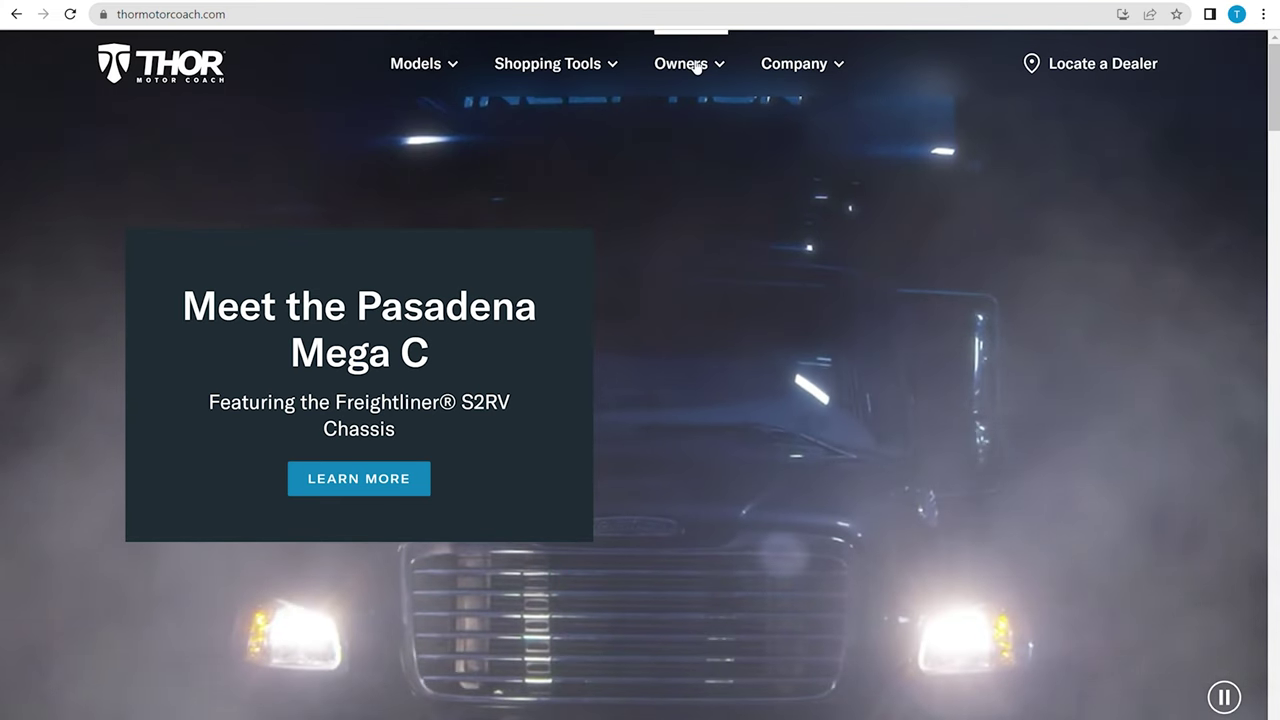
- View the Owners Manual page, then list service centers near South Bend, IN 46615, filtered by brand
{"action": "left_click", "coordinate": [697, 64]}
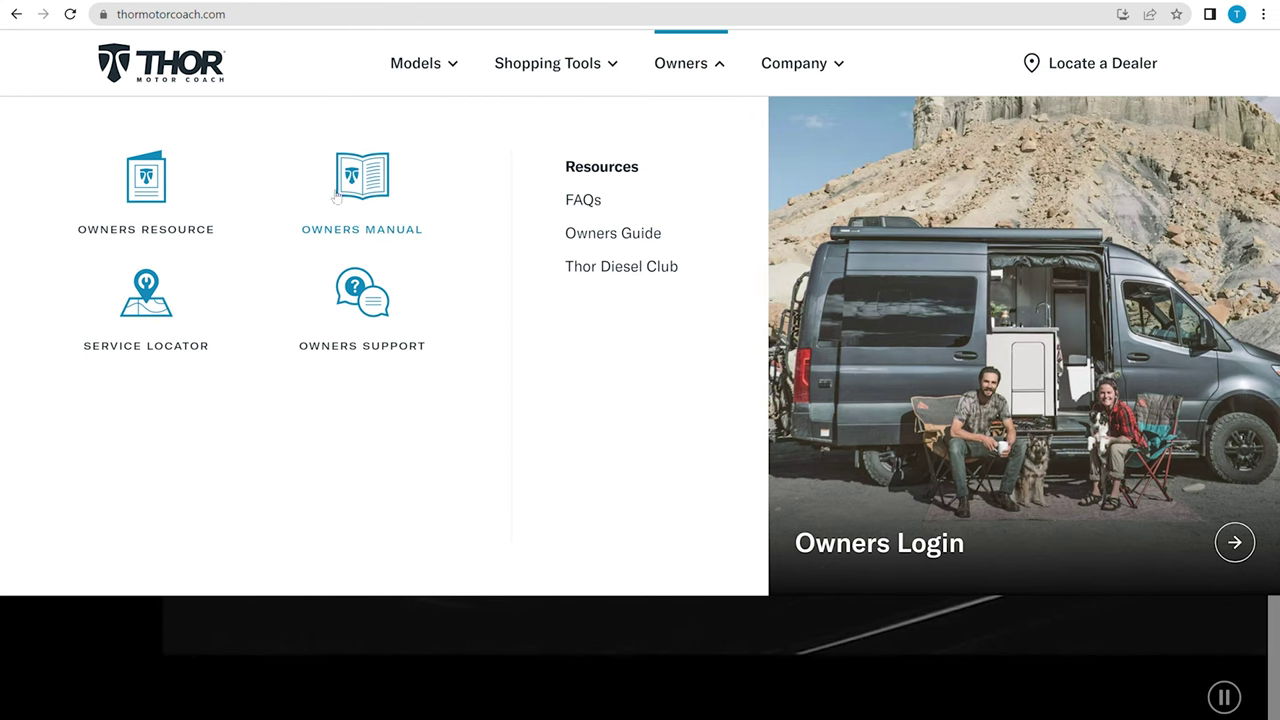
{"action": "left_click", "coordinate": [362, 197]}
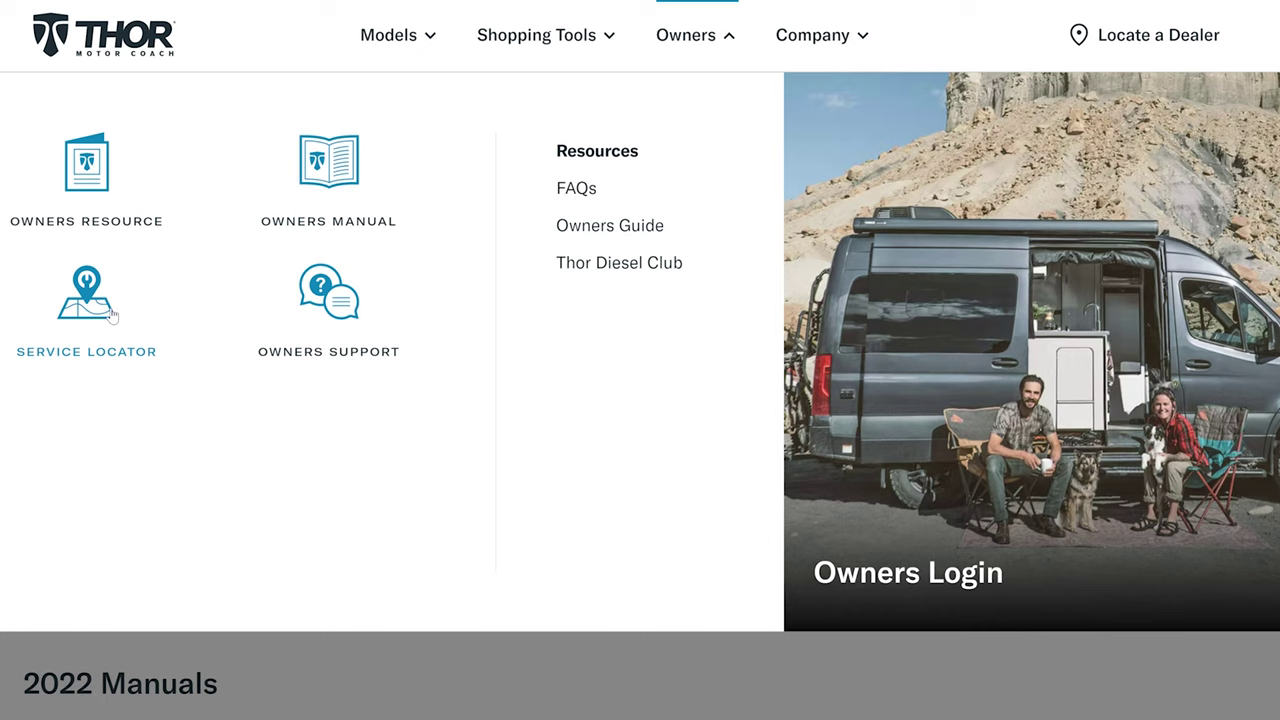
{"action": "left_click", "coordinate": [113, 316]}
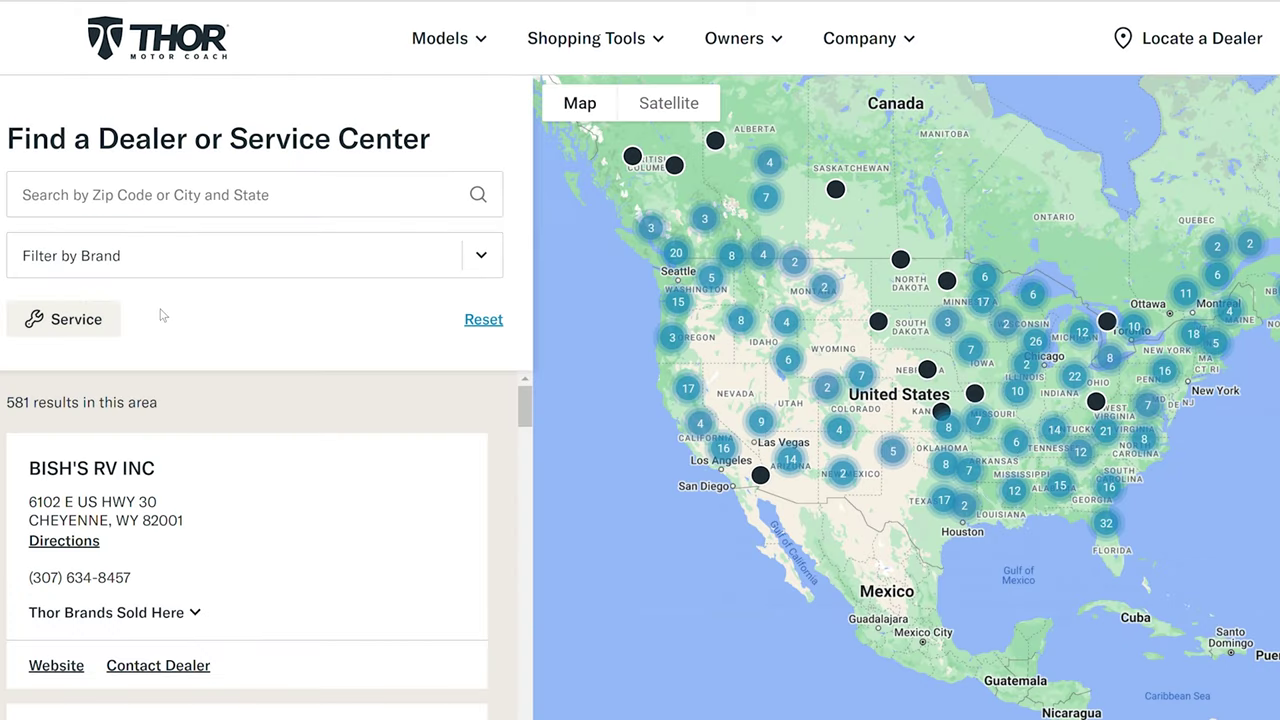
{"action": "left_click", "coordinate": [490, 262]}
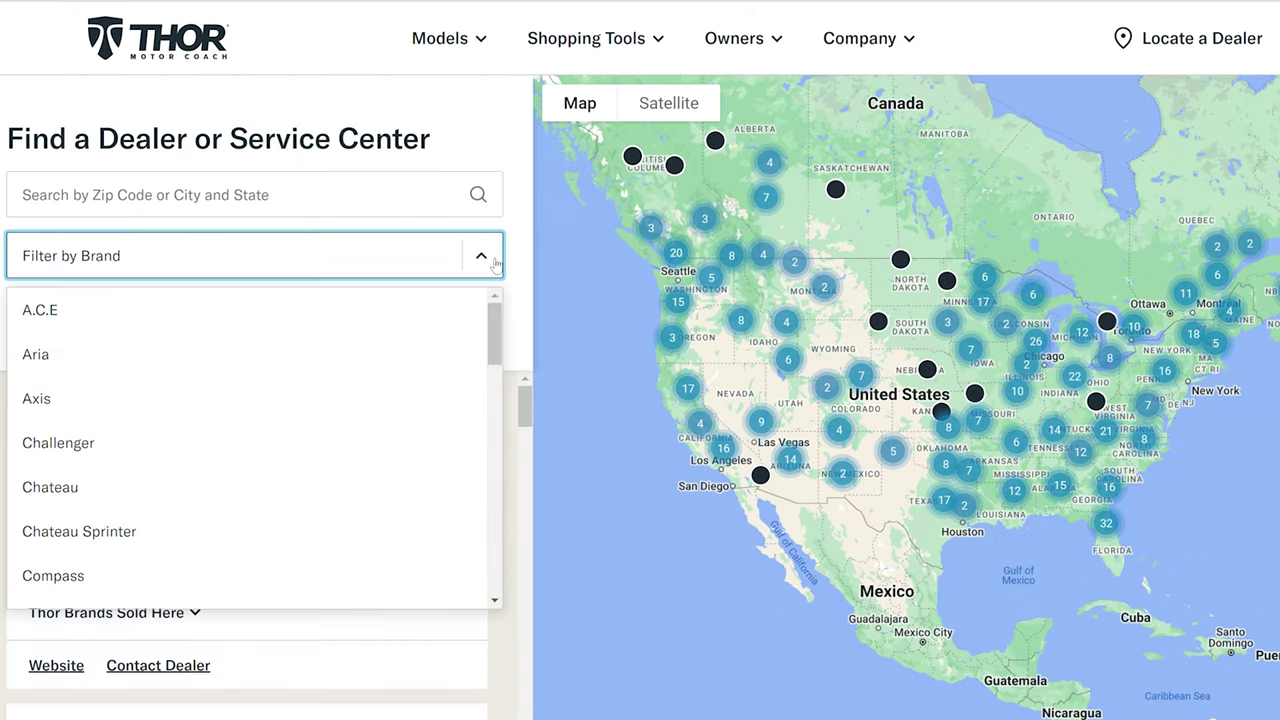
{"action": "left_click_drag", "start_coordinate": [490, 345], "coordinate": [488, 390]}
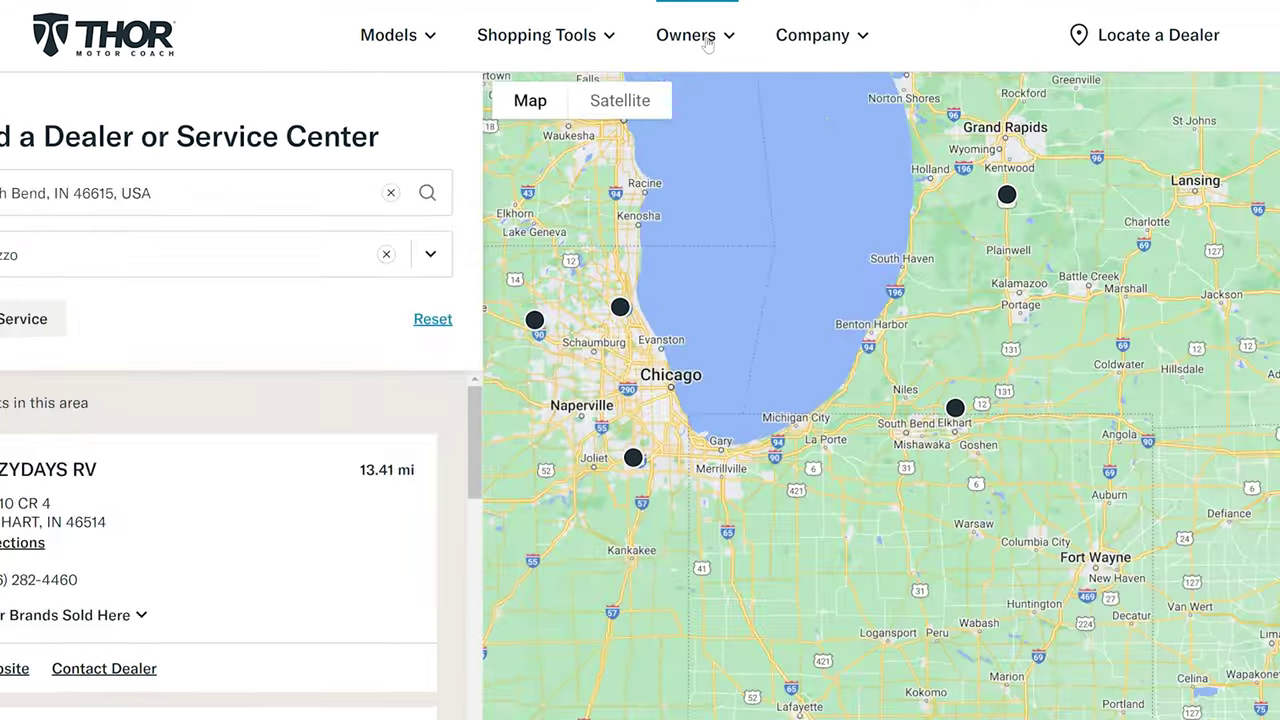
{"action": "left_click", "coordinate": [700, 40]}
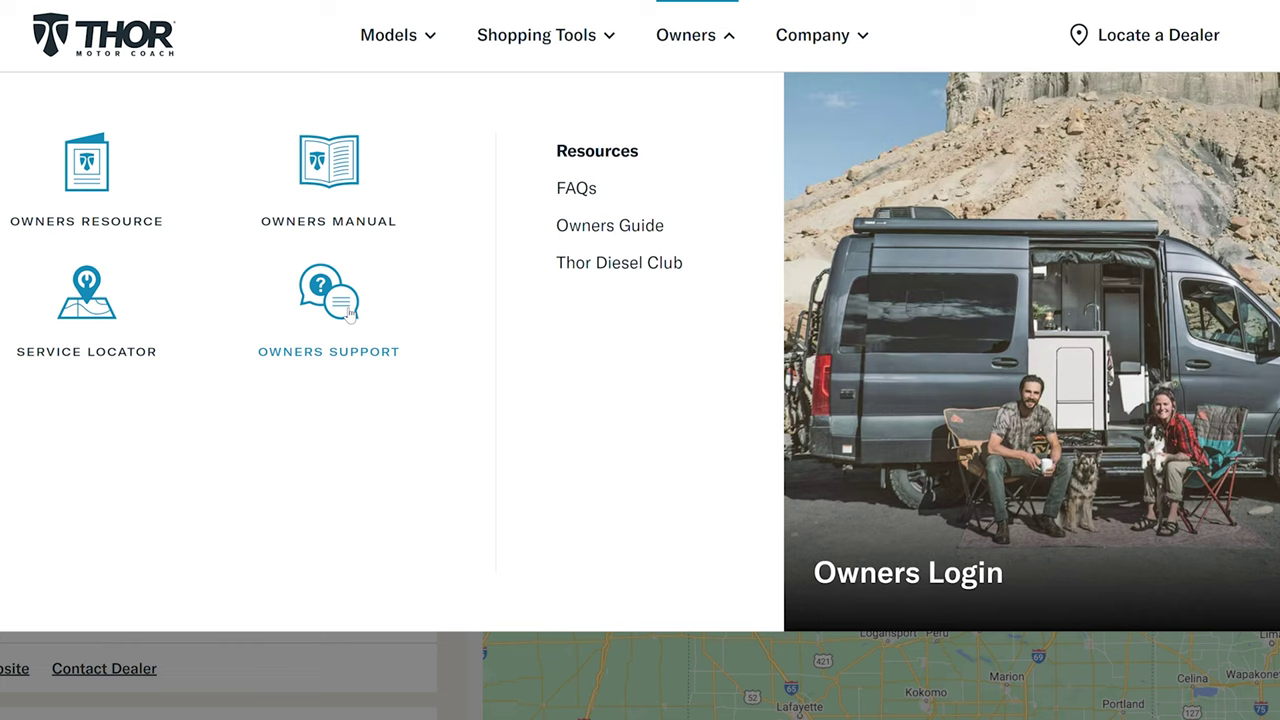
- Show the Owners Support Contact Us page with sales, customer service and dealer care lines
{"action": "left_click", "coordinate": [350, 313]}
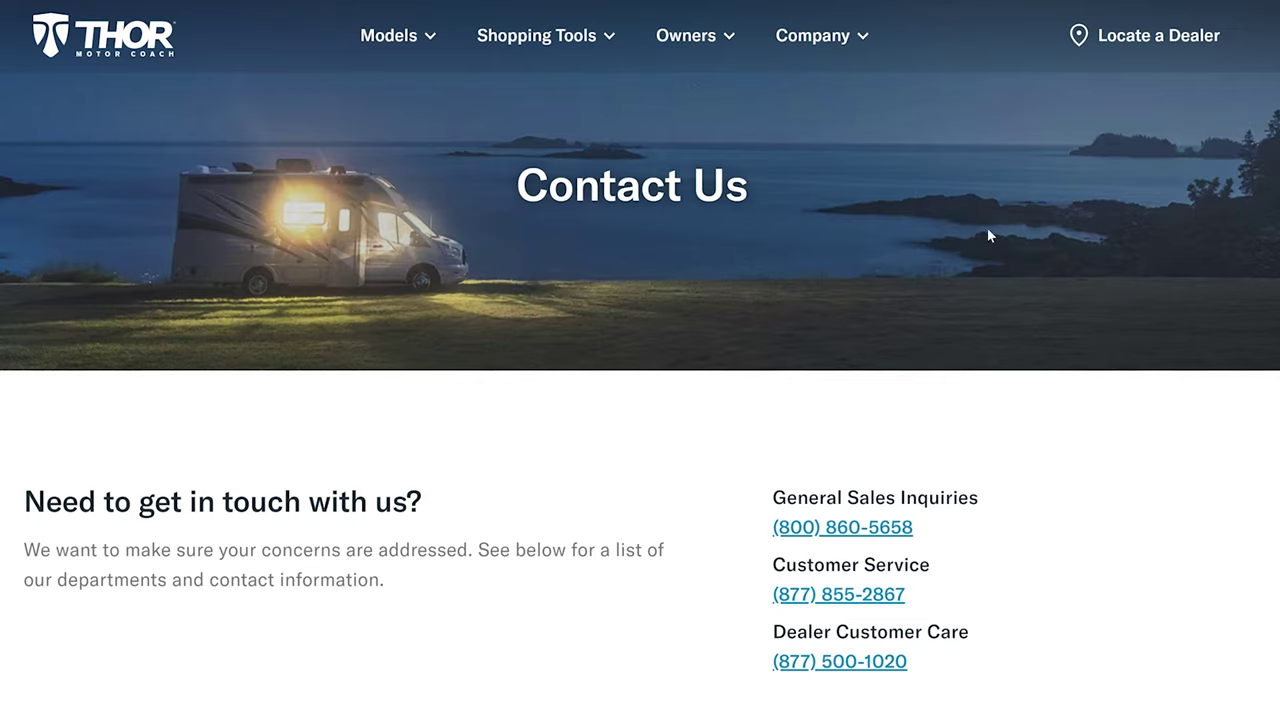
{"action": "left_click", "coordinate": [718, 40]}
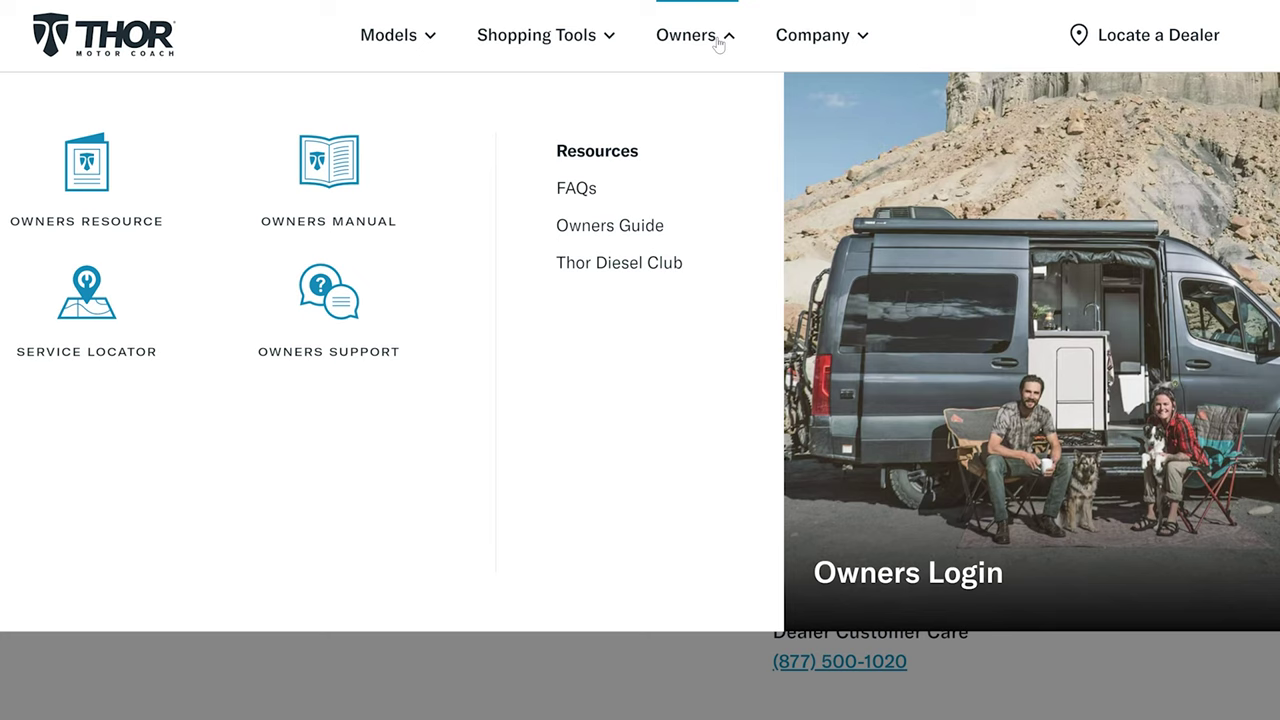
- Read the FAQ answer about getting the motorhome serviced
{"action": "left_click", "coordinate": [578, 190]}
{"action": "scroll", "coordinate": [1230, 280], "scroll_direction": "down", "scroll_amount": 1}
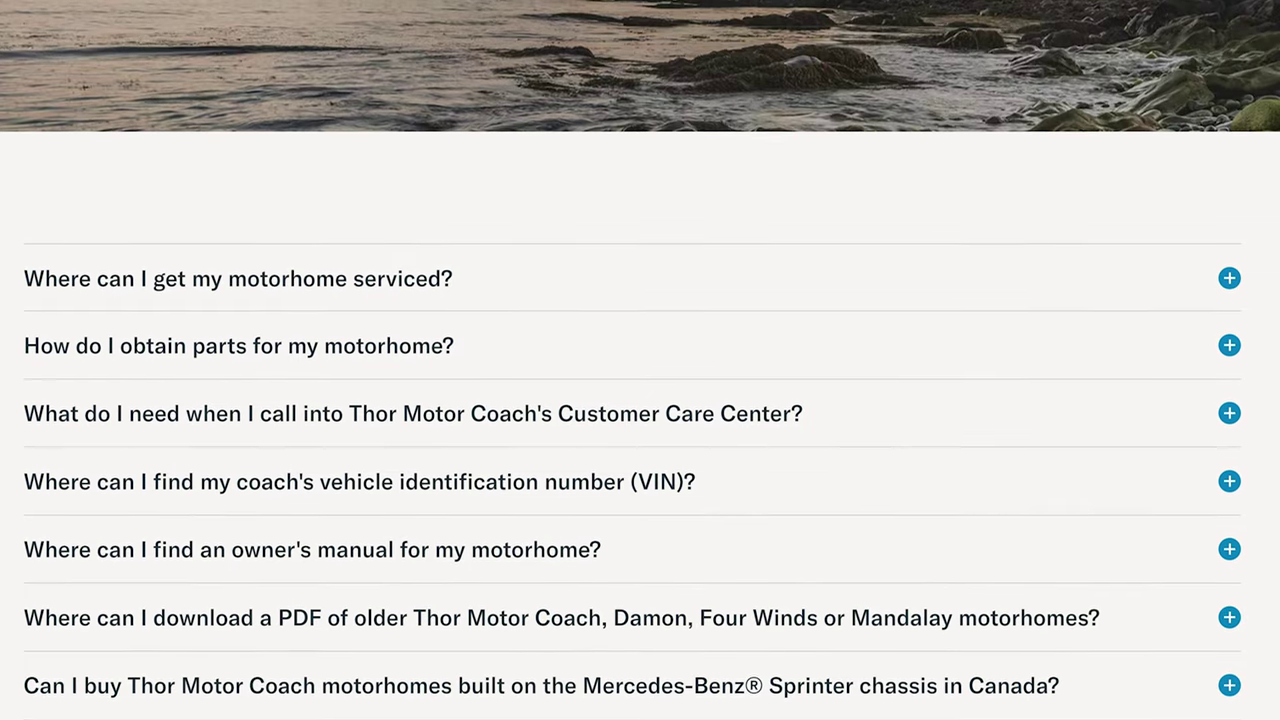
{"action": "left_click", "coordinate": [1230, 275]}
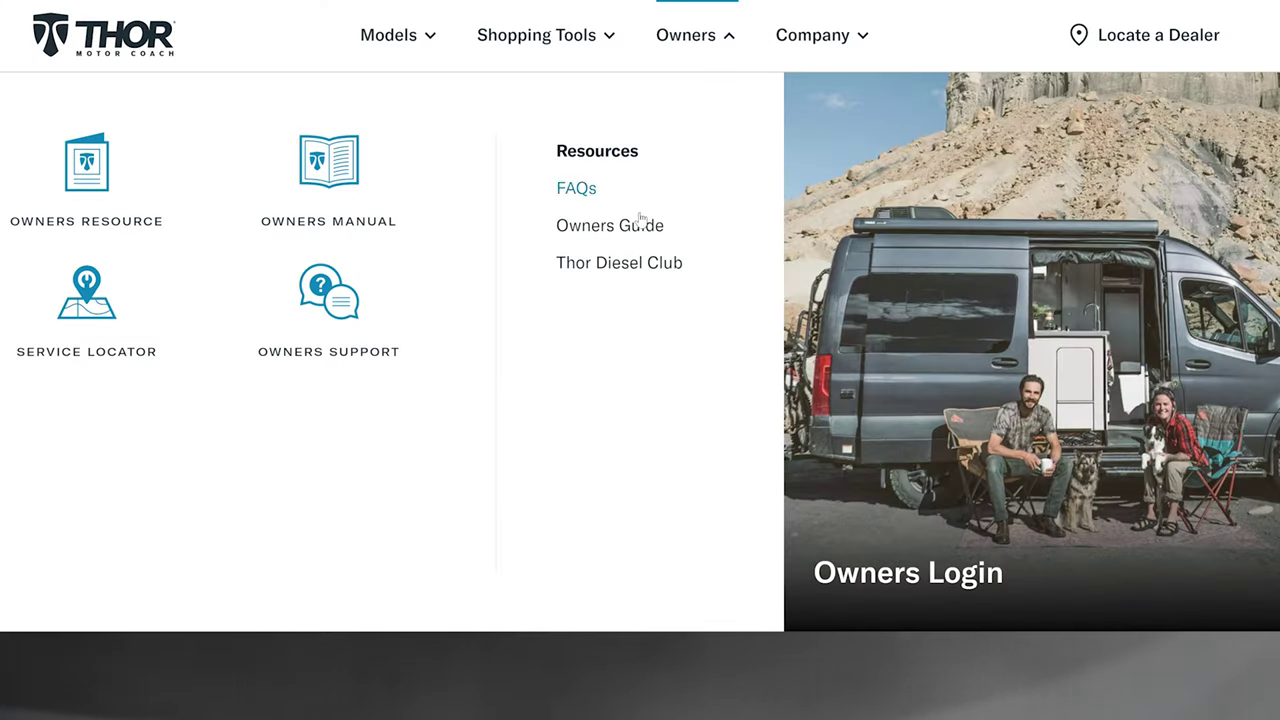
- Browse the Owners Guide's six category cards, then go to the Thor Diesel Club page
{"action": "left_click", "coordinate": [637, 222]}
{"action": "scroll", "coordinate": [640, 360], "scroll_direction": "down", "scroll_amount": 5}
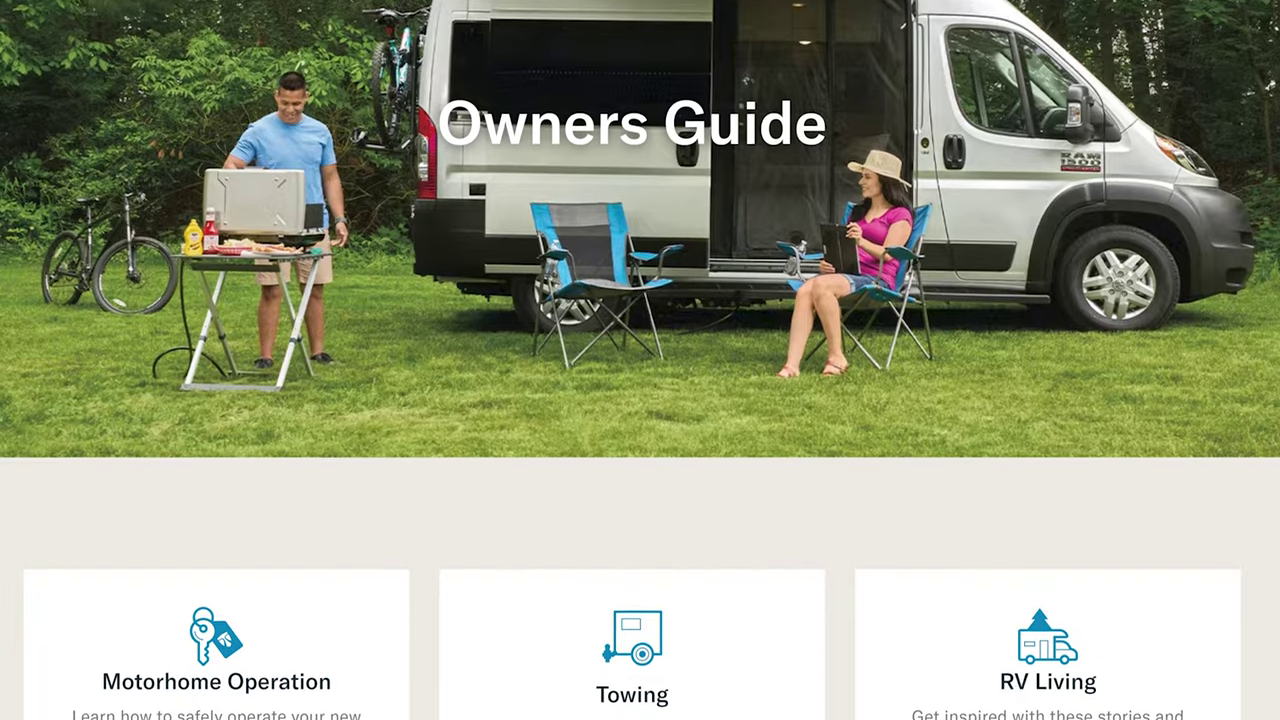
{"action": "scroll", "coordinate": [640, 360], "scroll_direction": "down", "scroll_amount": 3}
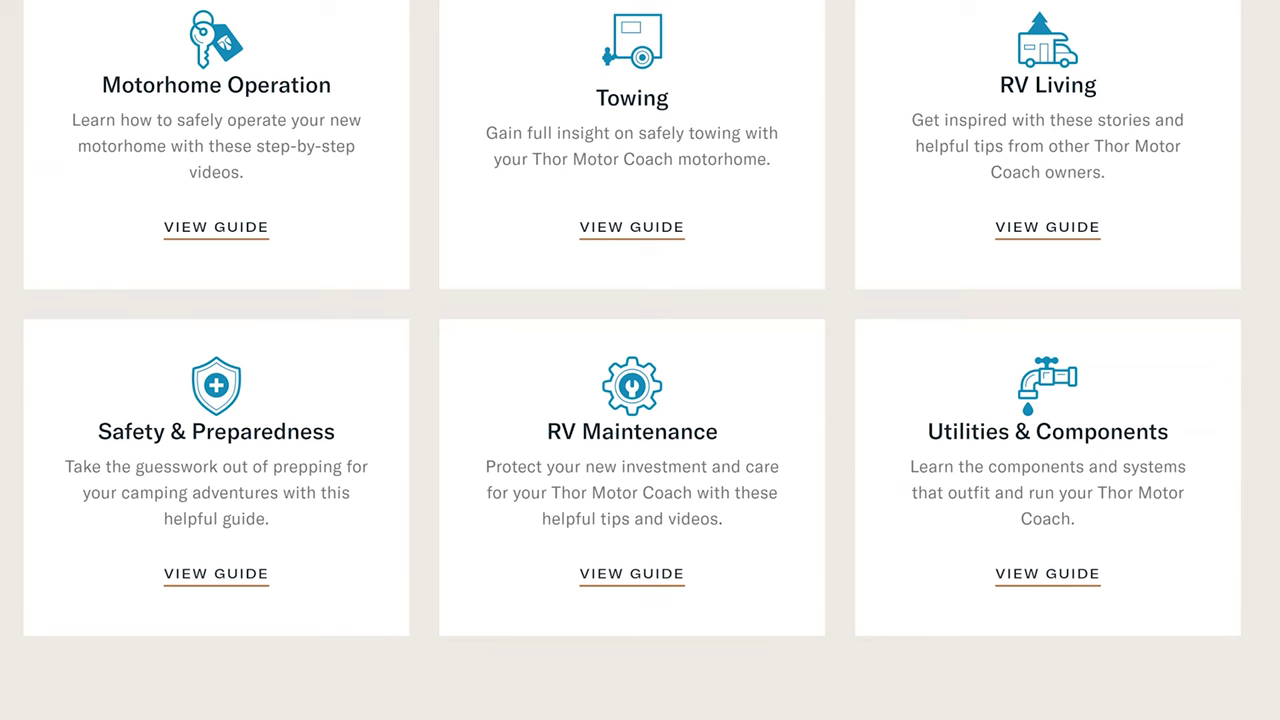
{"action": "left_click", "coordinate": [700, 36]}
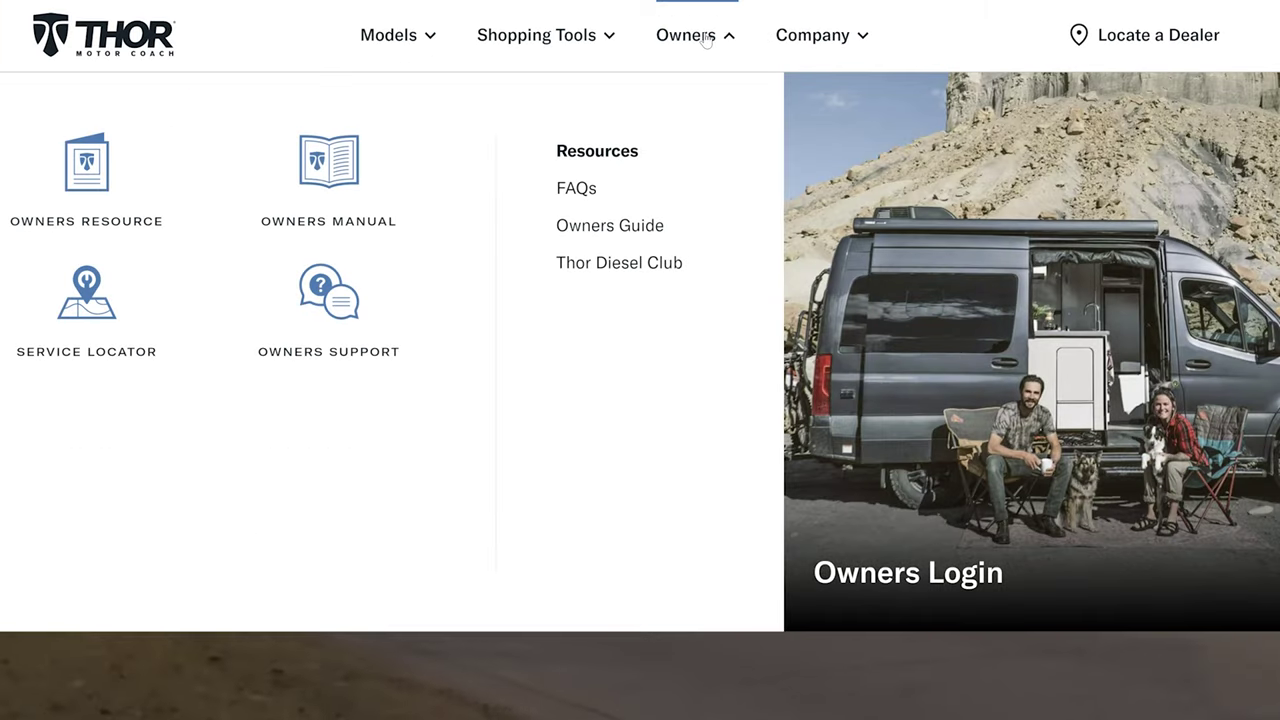
{"action": "left_click", "coordinate": [617, 265]}
- Scroll to the Thor Diesel Club intro about the free first-year membership for Class A diesel buyers
{"action": "scroll", "coordinate": [617, 273], "scroll_direction": "down", "scroll_amount": 3}
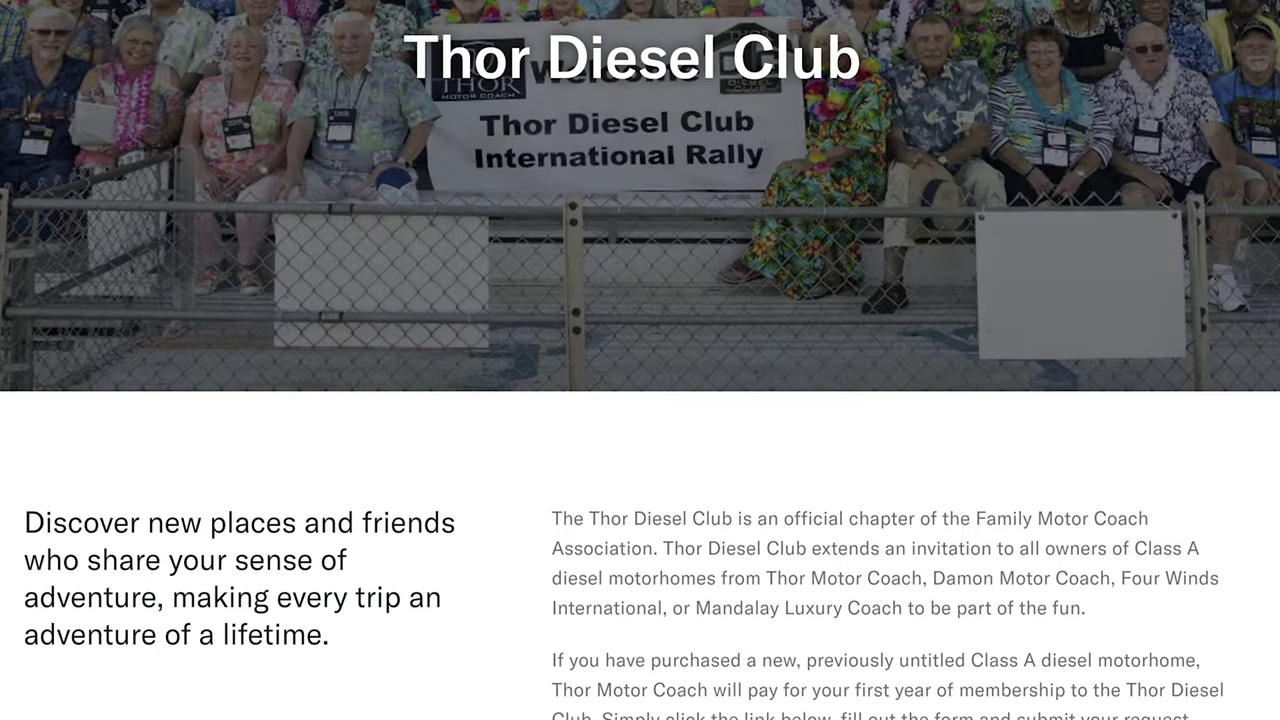